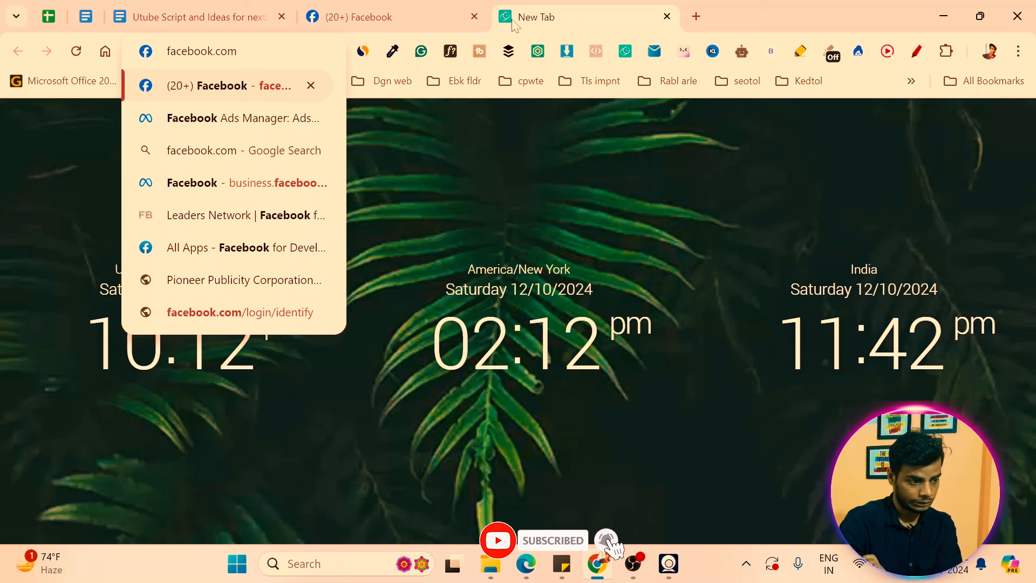
# - Load facebook.com in the new tab and dismiss the page suspension notice over the home feed
pyautogui.press('Return')
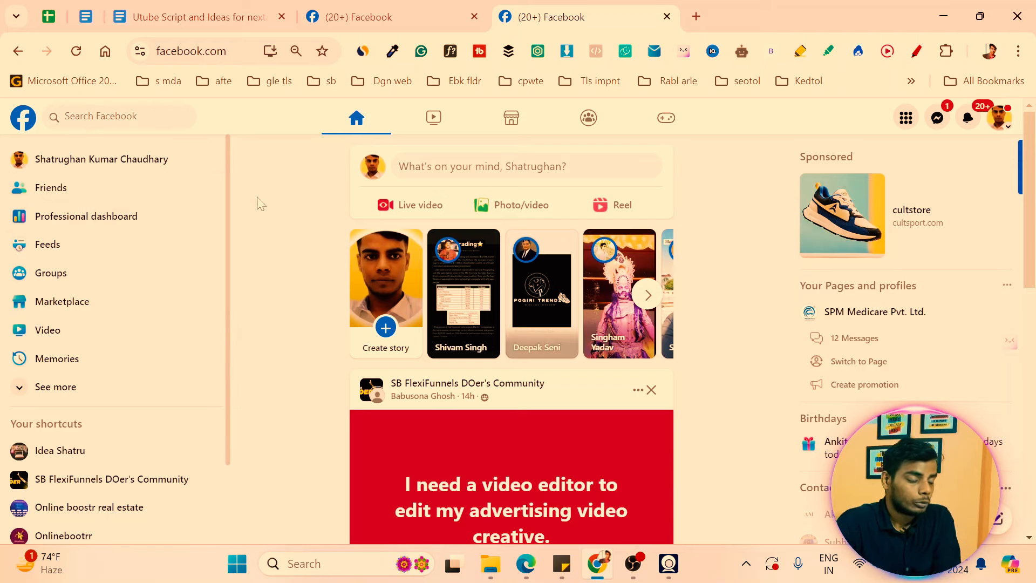
pyautogui.scroll(-5, 542, 475)
pyautogui.scroll(-5, 542, 475)
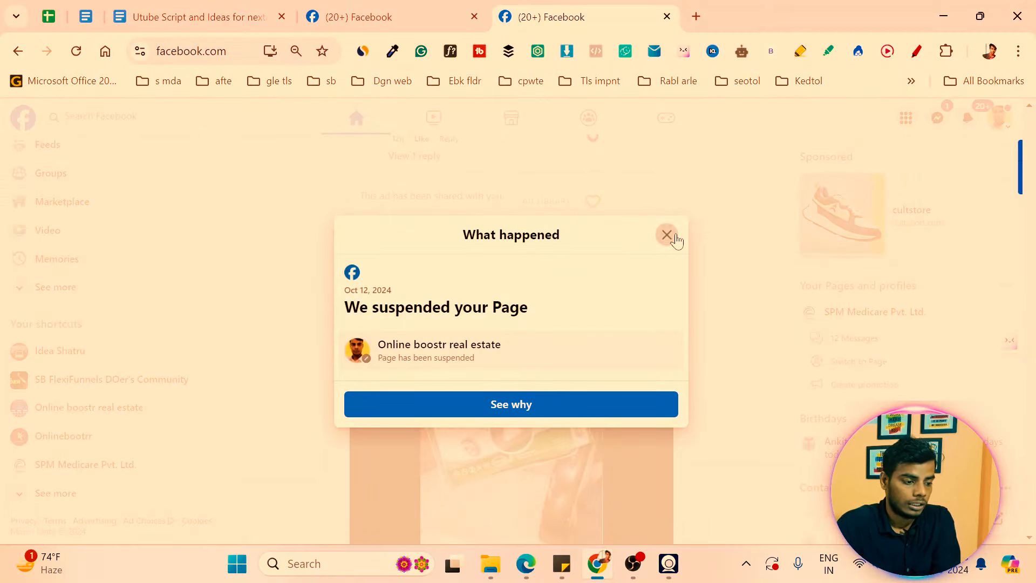
pyautogui.click(667, 236)
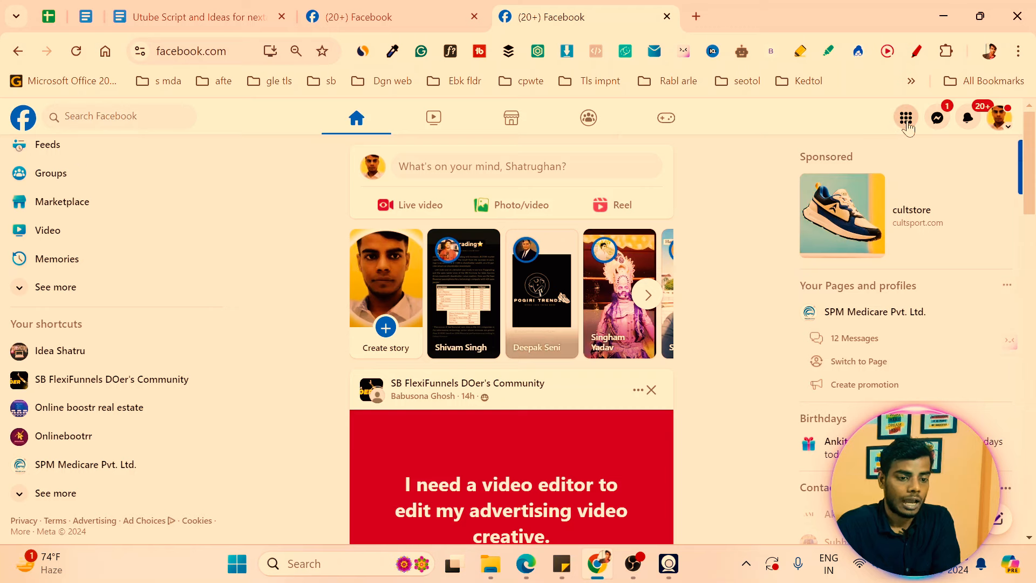
# - Expand the shortcuts and the full navigation list beside the home feed to look for the Pages entry
pyautogui.click(907, 124)
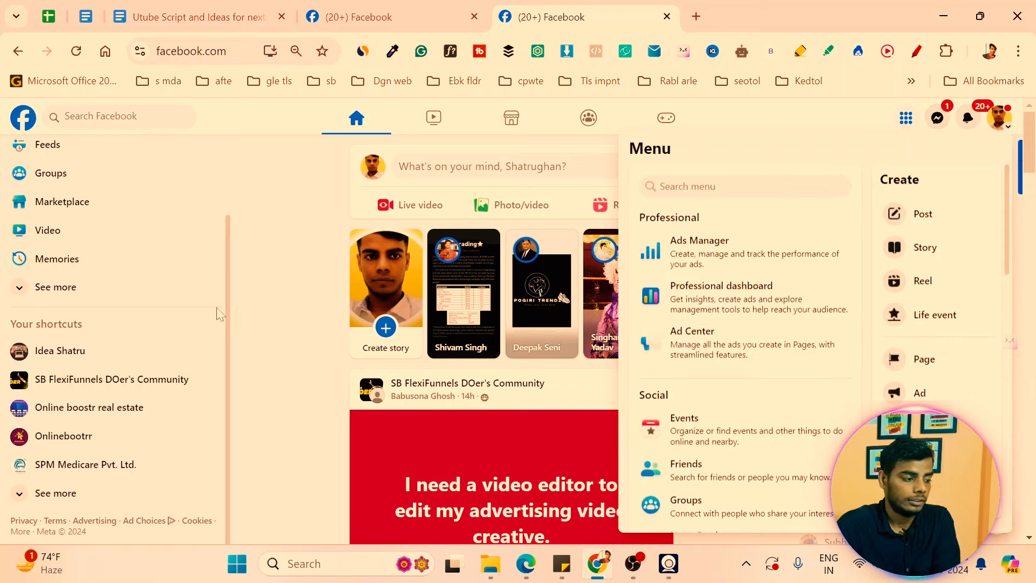
pyautogui.click(75, 493)
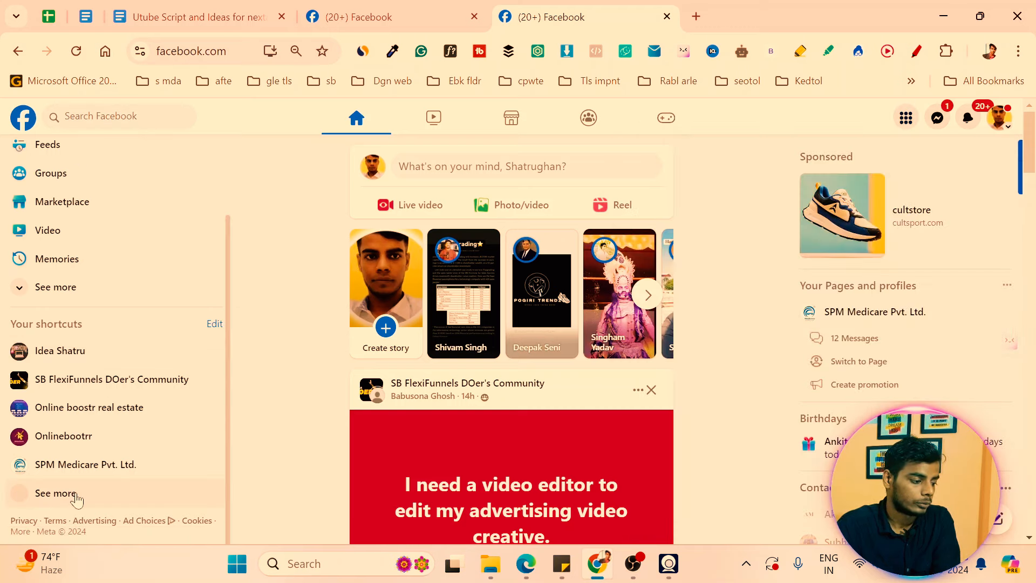
pyautogui.click(76, 494)
pyautogui.scroll(-3, 76, 499)
pyautogui.scroll(5, 73, 378)
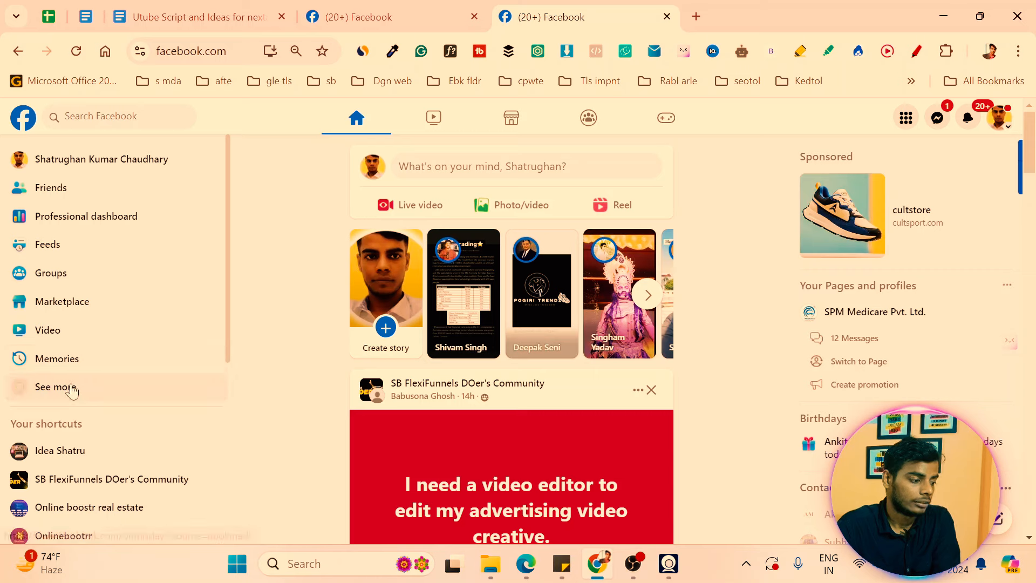
pyautogui.click(80, 386)
pyautogui.scroll(-5, 107, 346)
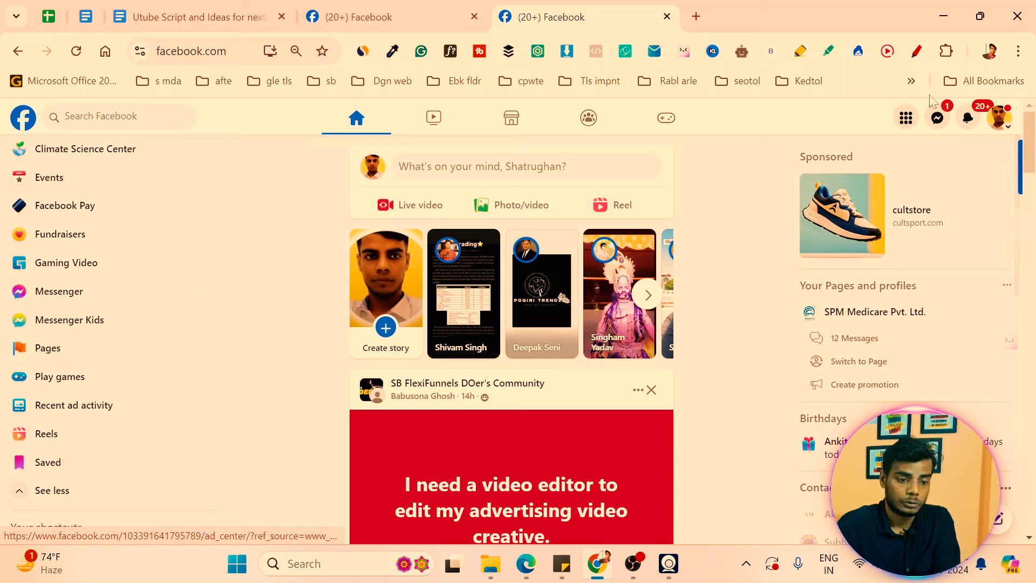
# - Open Pages from Facebook's full menu and look through the list of managed pages
pyautogui.click(906, 119)
pyautogui.scroll(-5, 740, 424)
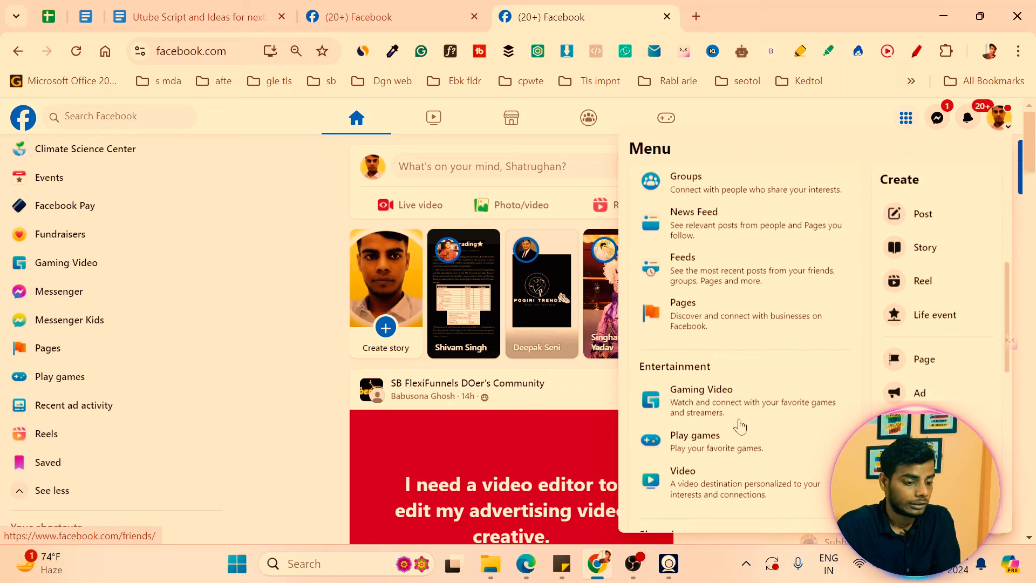
pyautogui.click(686, 325)
pyautogui.scroll(-15, 682, 324)
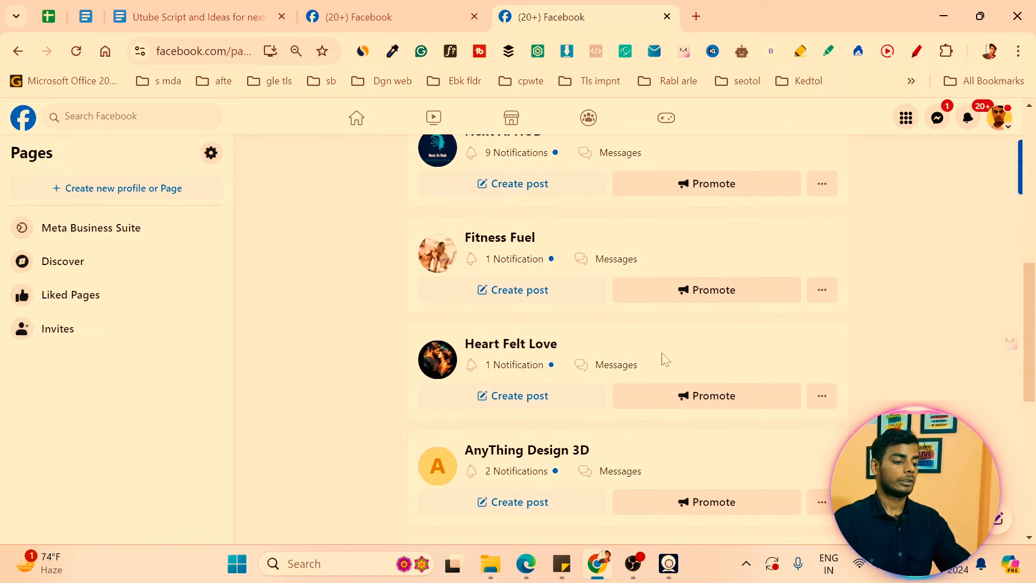
pyautogui.scroll(10, 680, 364)
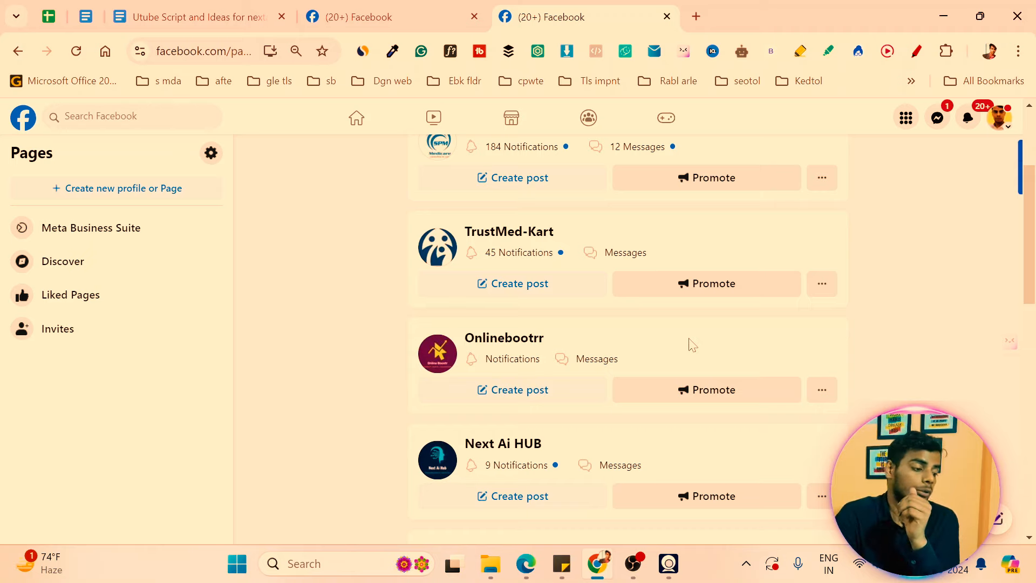
pyautogui.scroll(3, 176, 220)
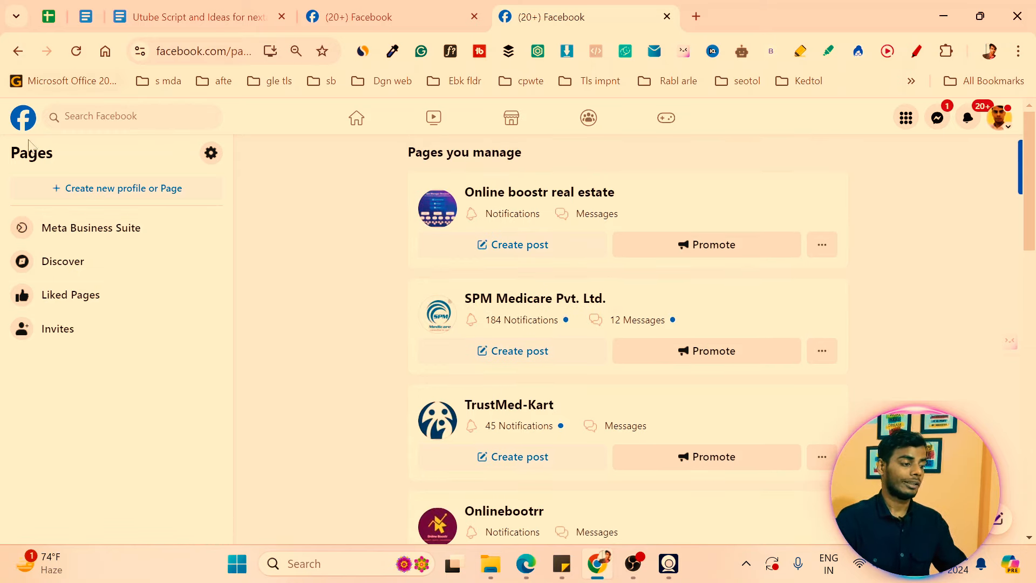
# - Bring up the new profile or Page choices and review the existing personal profile in the other Facebook tab
pyautogui.click(137, 193)
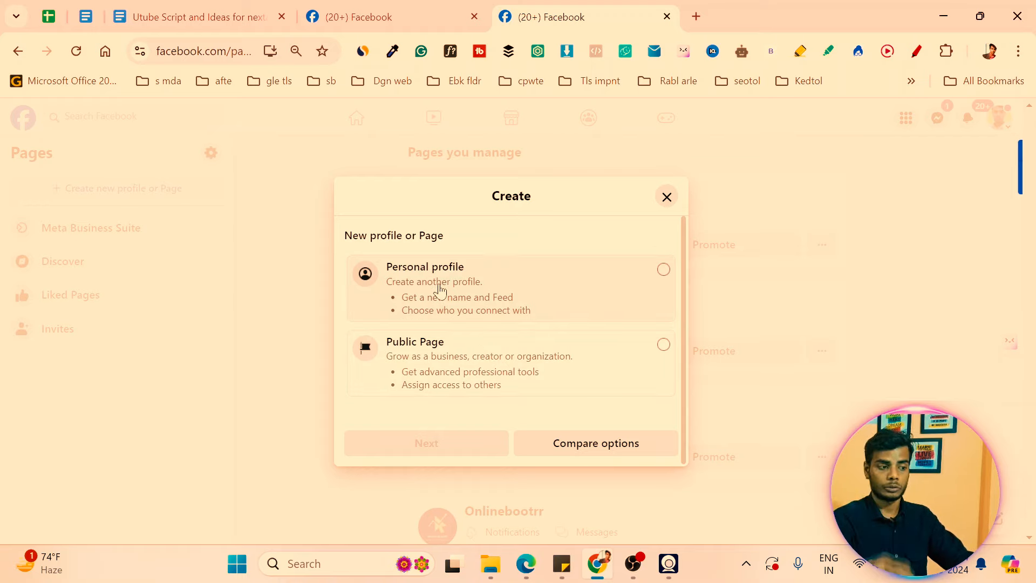
pyautogui.click(390, 8)
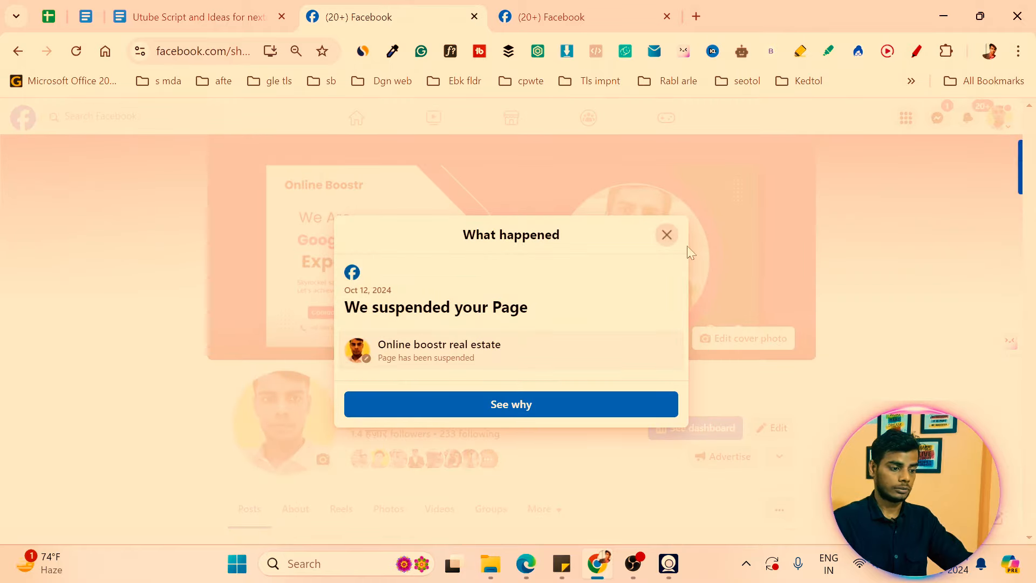
pyautogui.click(667, 235)
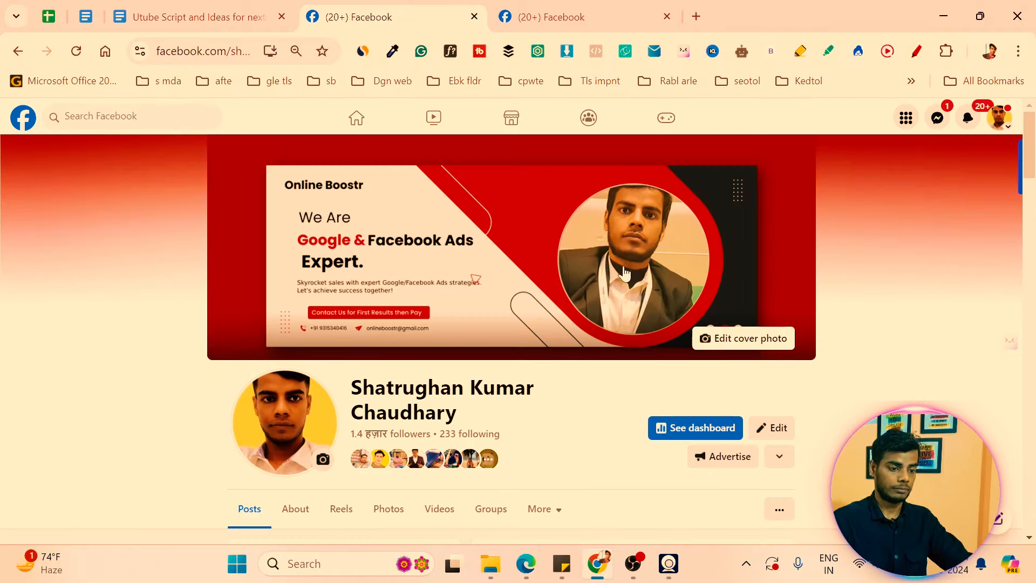
pyautogui.scroll(-15, 519, 441)
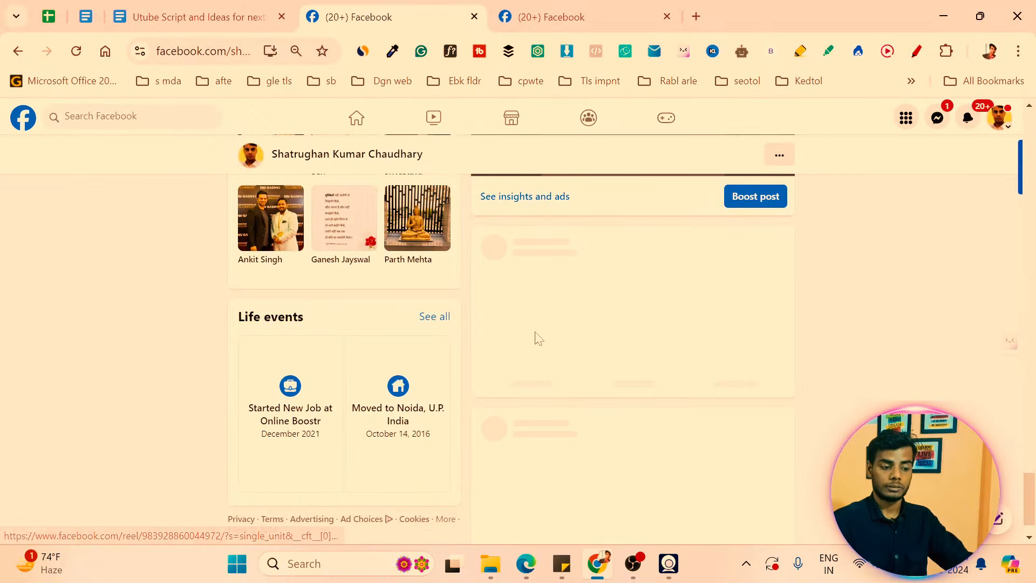
pyautogui.scroll(3, 565, 259)
pyautogui.click(572, 7)
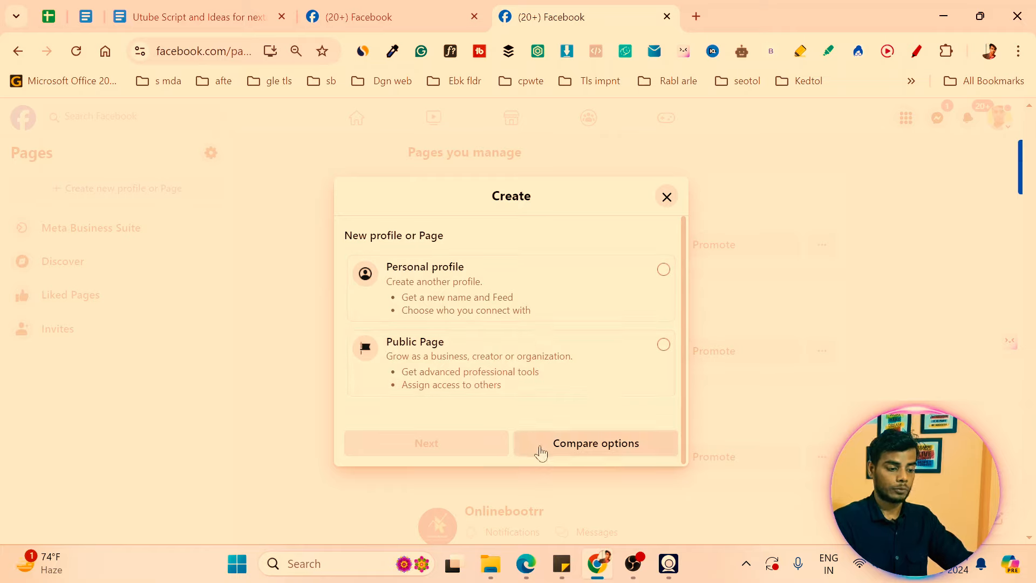
# - Compare the personal profile and public Page options on friends, professional tools and shared access, and close the comparison
pyautogui.click(609, 450)
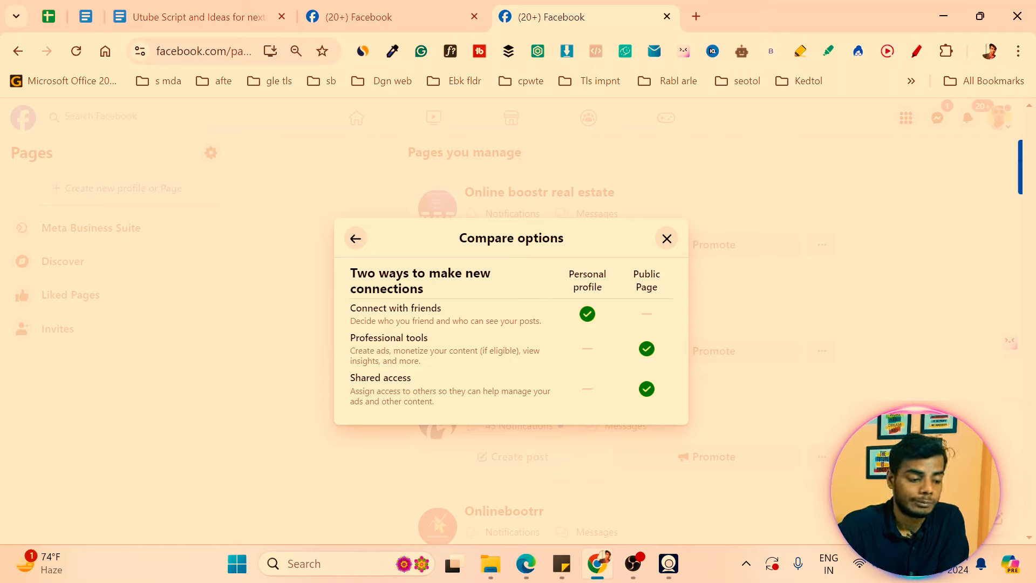
pyautogui.doubleClick(628, 276)
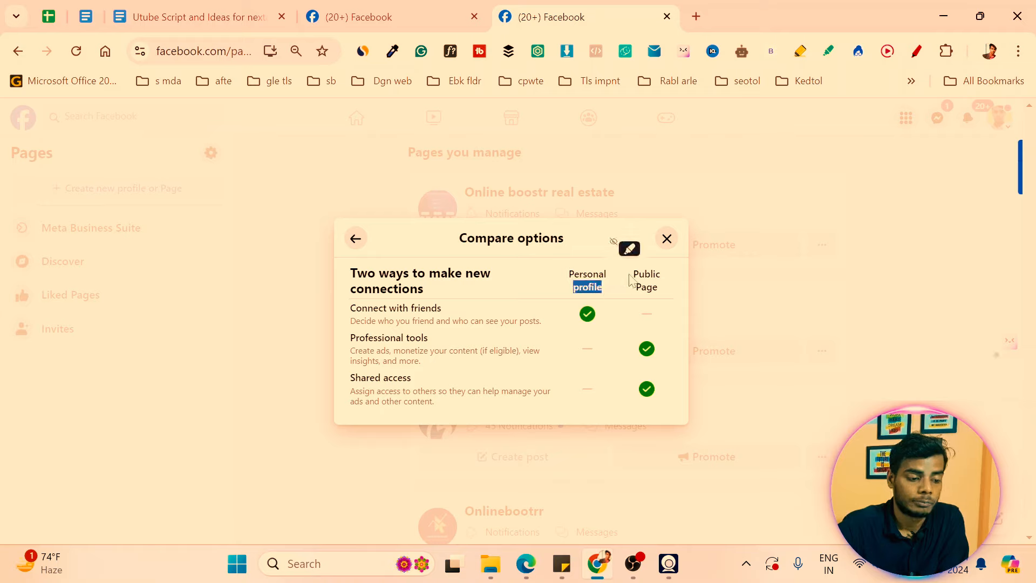
pyautogui.click(630, 314)
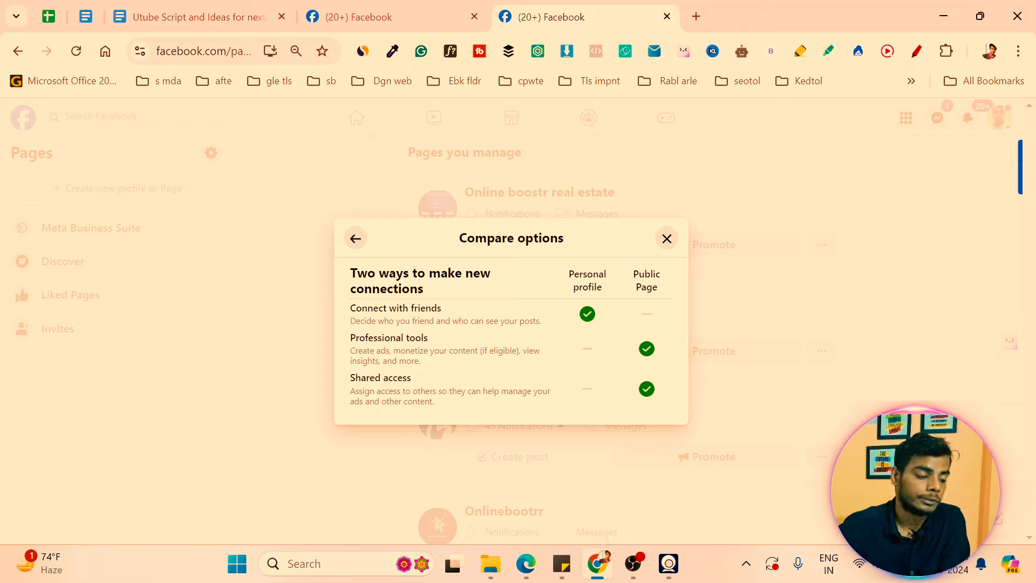
pyautogui.tripleClick(404, 337)
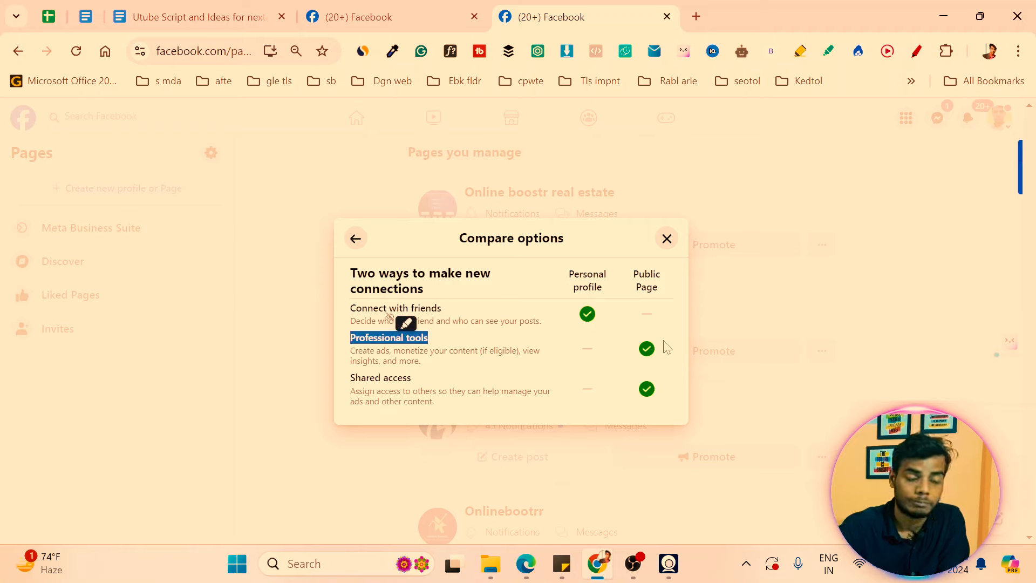
pyautogui.tripleClick(381, 377)
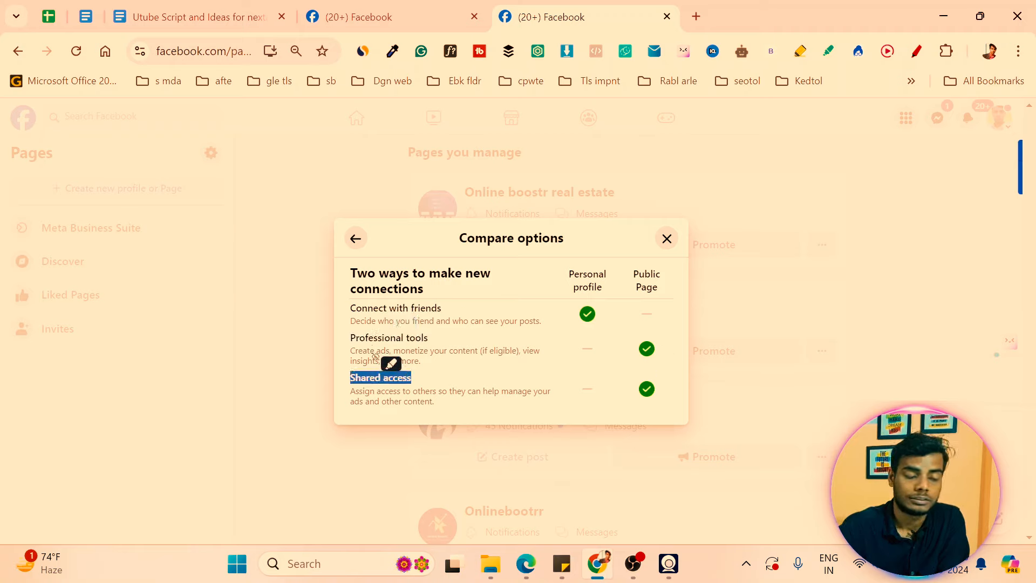
pyautogui.click(647, 404)
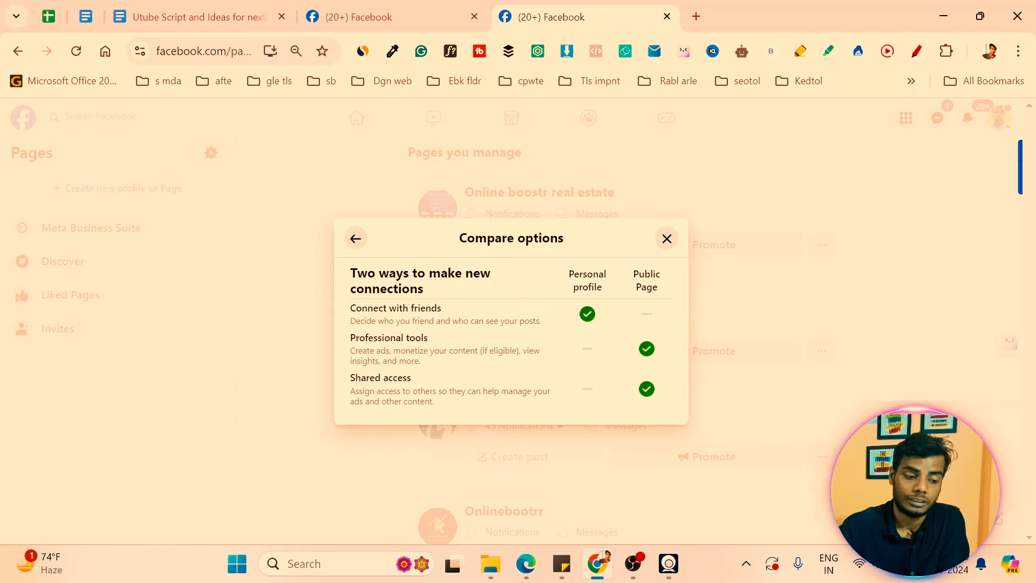
pyautogui.click(667, 239)
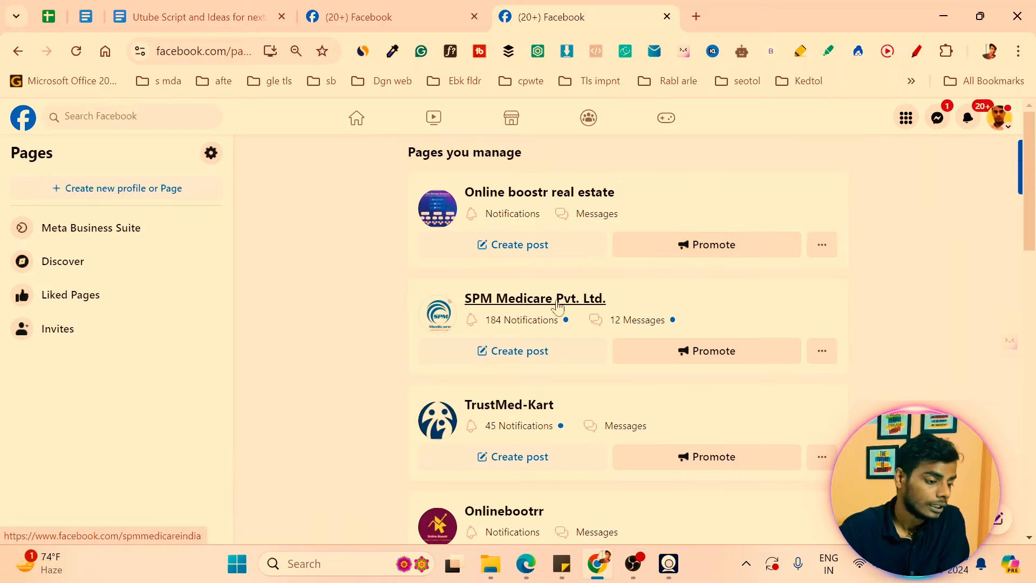
# - Begin creating a new Public Page and continue through its introduction to the page details form
pyautogui.click(164, 193)
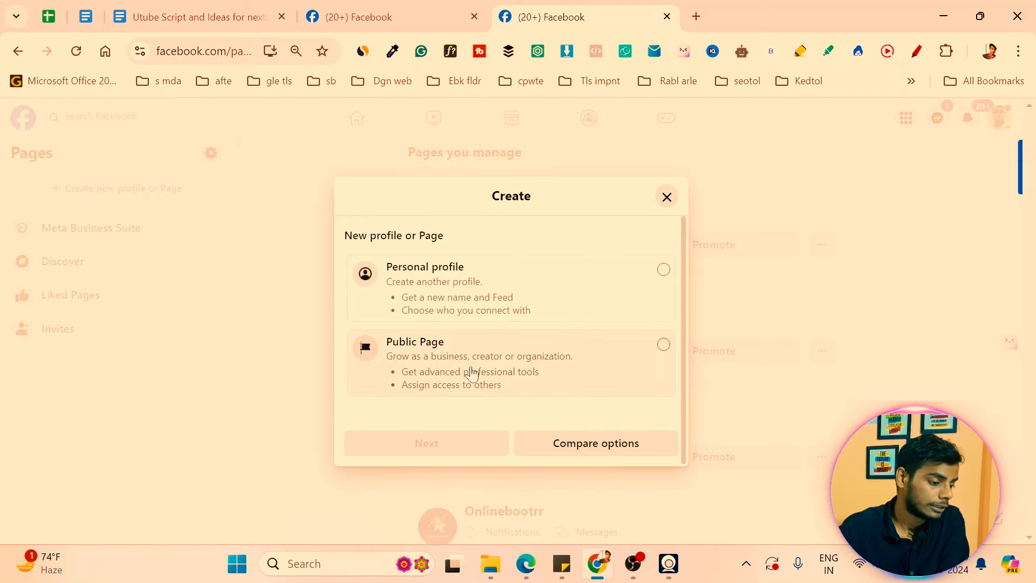
pyautogui.click(440, 357)
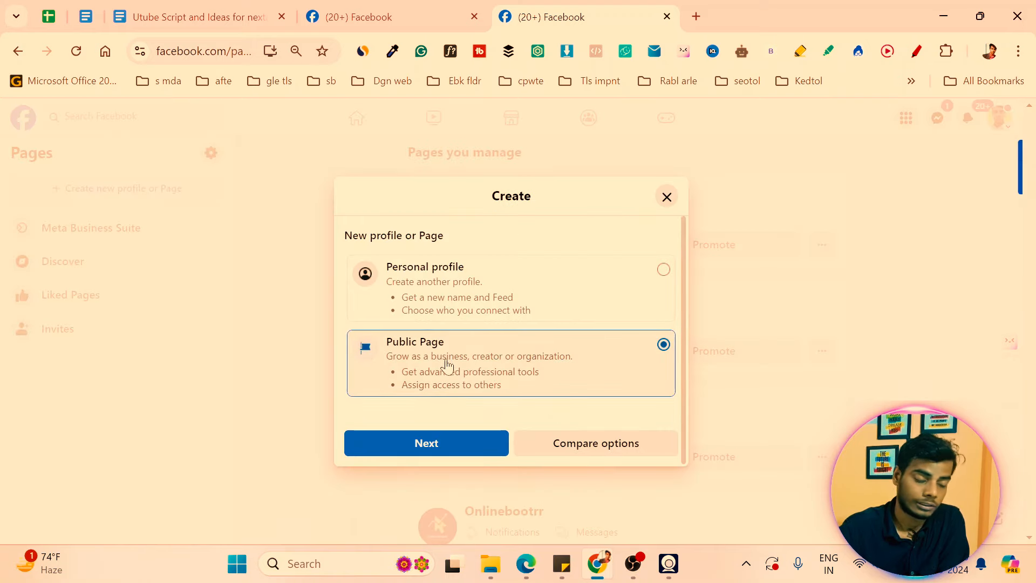
pyautogui.click(418, 445)
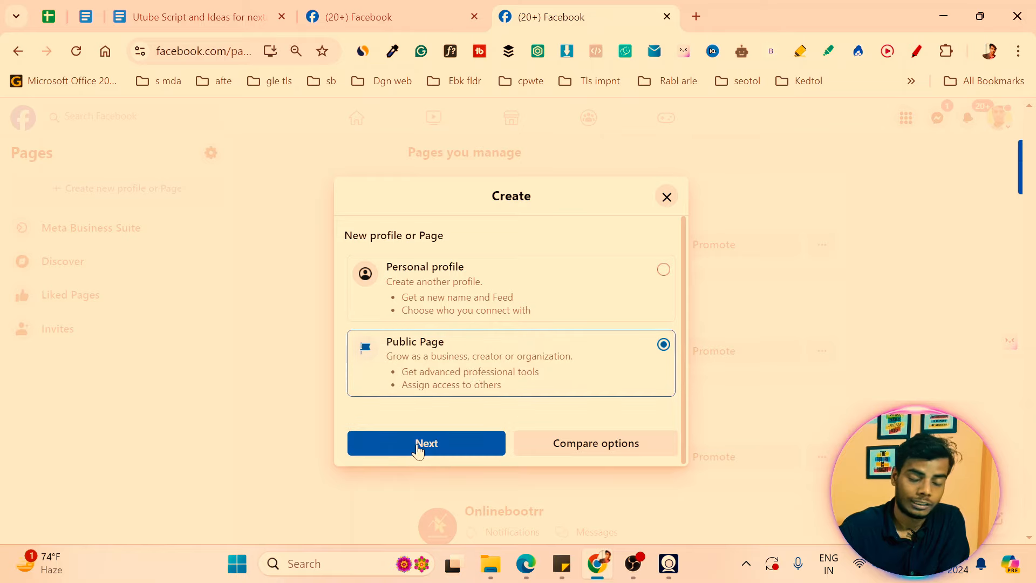
pyautogui.scroll(-3, 435, 399)
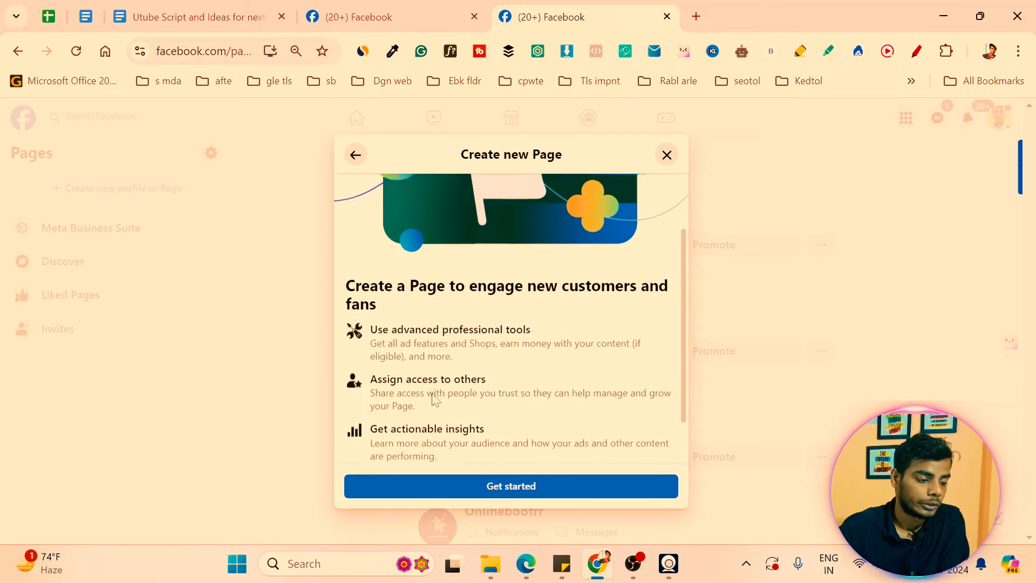
pyautogui.click(510, 487)
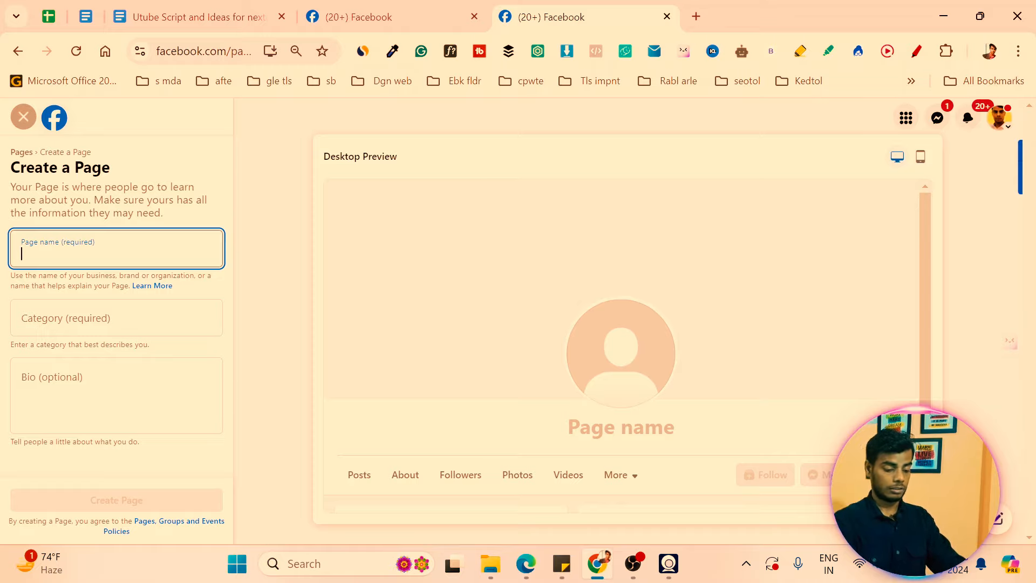
# - Enter "Online Boostr demo" as the new page's name
pyautogui.write('Online')
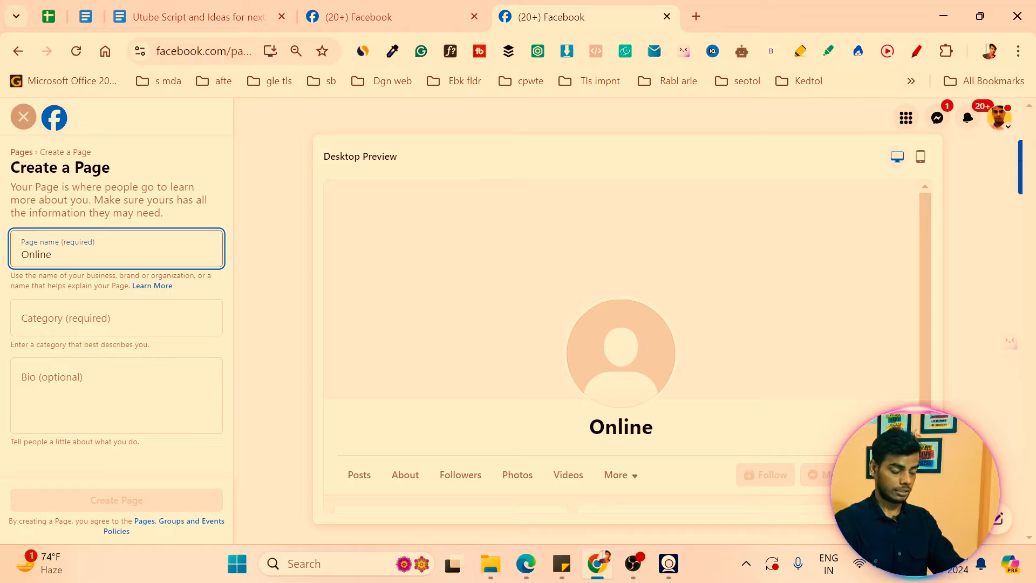
pyautogui.write('Boostr')
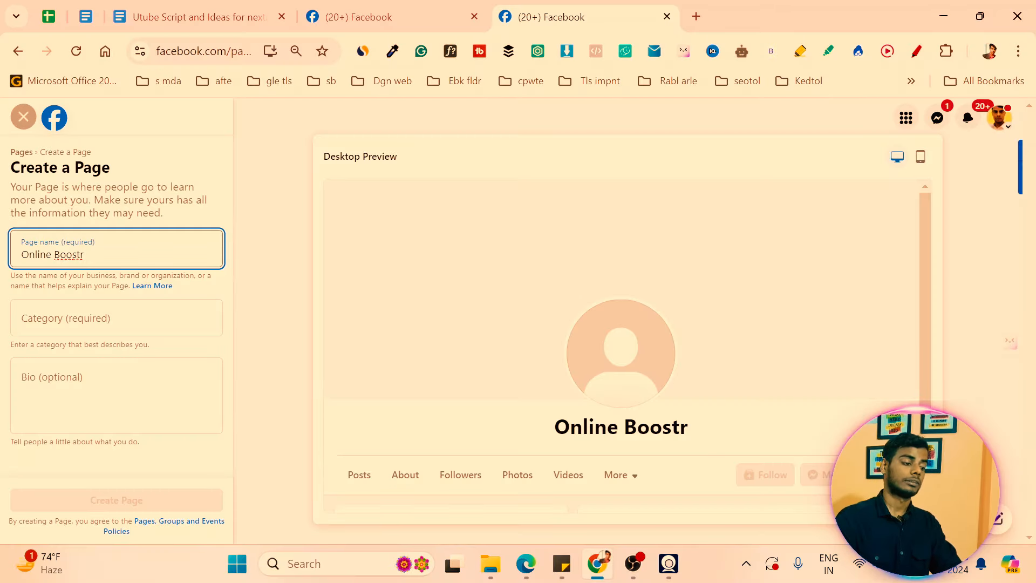
pyautogui.write(' demo')
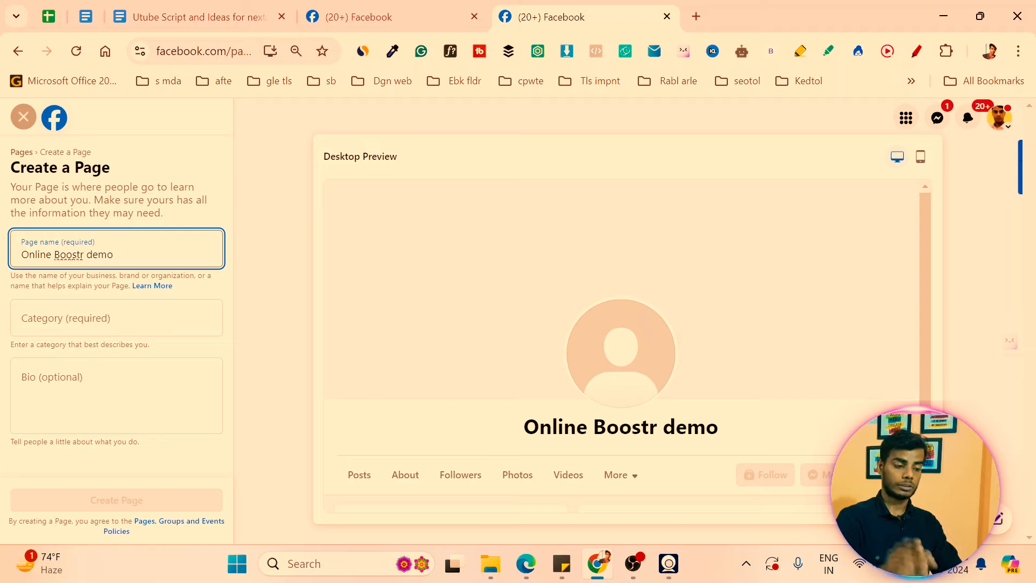
pyautogui.hotkey('shift', 'Left')
pyautogui.hotkey('shift', 'Left')
pyautogui.hotkey('shift', 'Left')
pyautogui.hotkey('shift', 'Left')
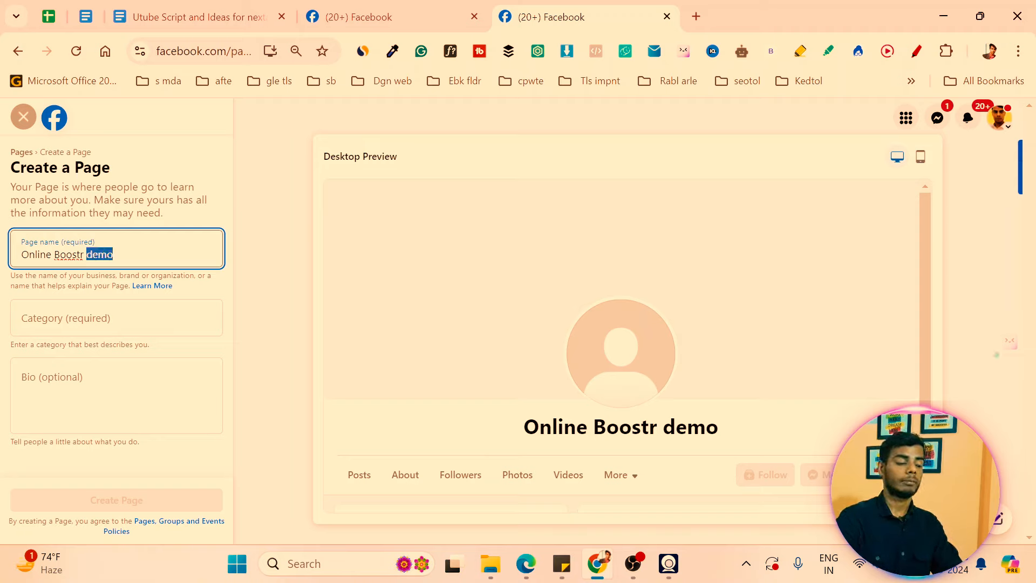
# - Search the categories for "intern" and set the page's category to Internet Marketing Service
pyautogui.click(84, 315)
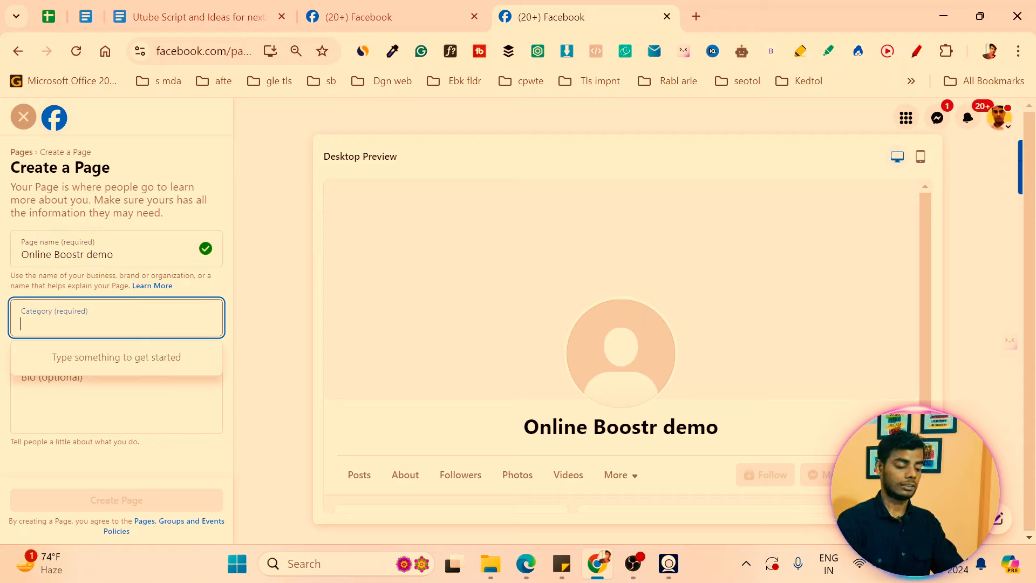
pyautogui.write('interne')
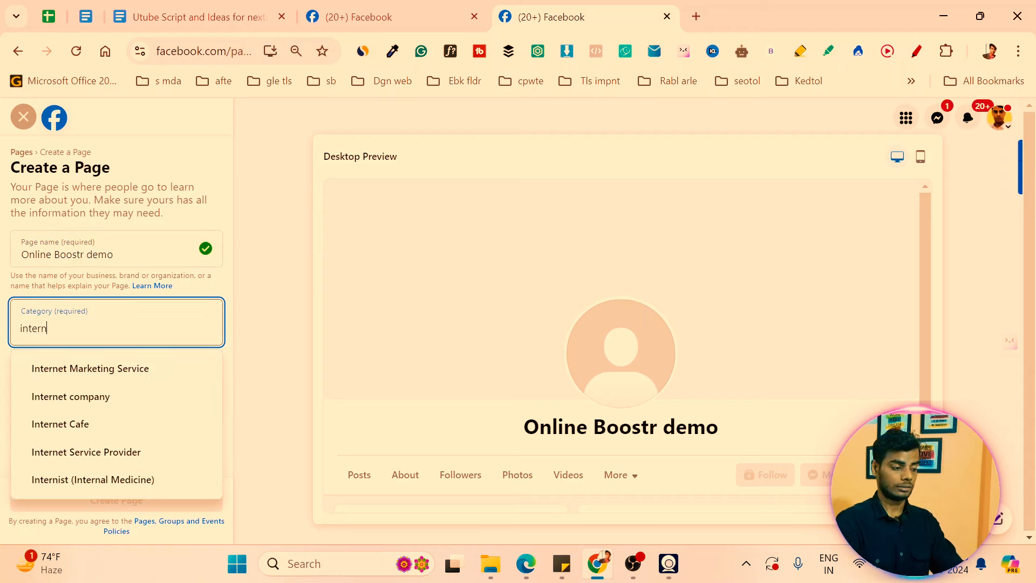
pyautogui.click(99, 377)
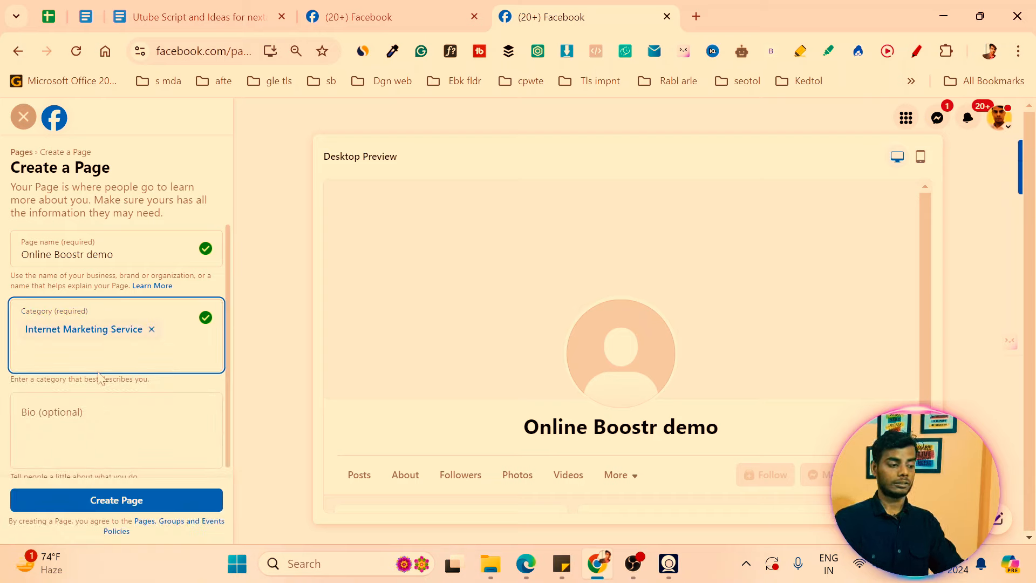
pyautogui.write('internet')
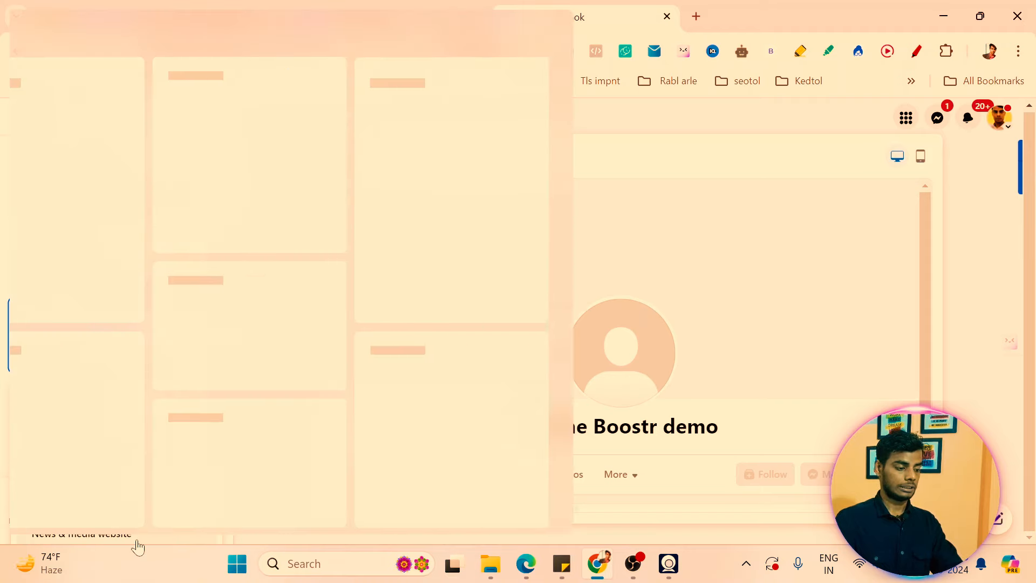
pyautogui.press('BackSpace')
pyautogui.press('BackSpace')
pyautogui.press('BackSpace')
pyautogui.press('BackSpace')
pyautogui.press('BackSpace')
pyautogui.press('BackSpace')
pyautogui.press('BackSpace')
pyautogui.press('BackSpace')
pyautogui.write('digit')
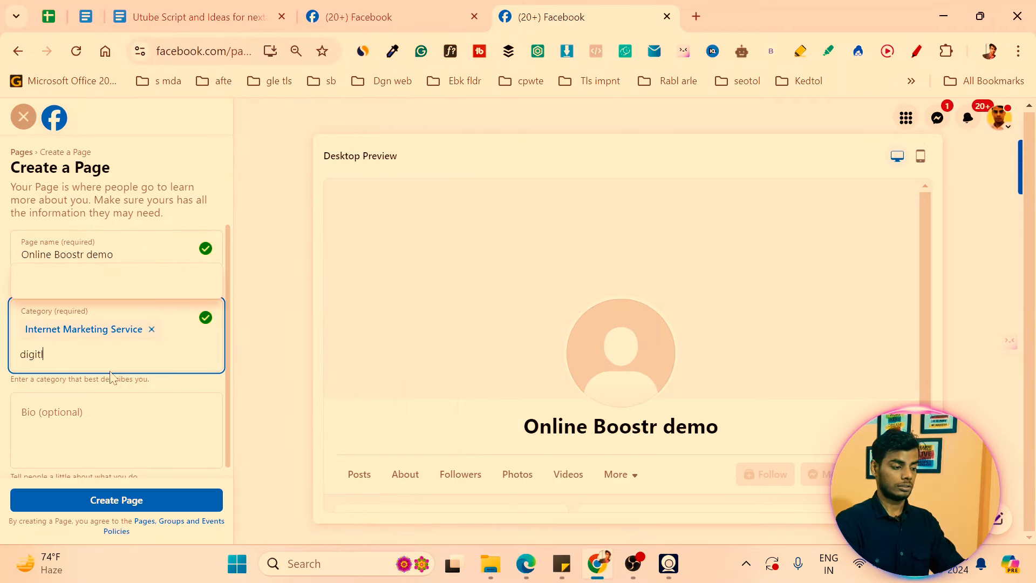
pyautogui.press('BackSpace')
pyautogui.press('BackSpace')
pyautogui.press('BackSpace')
pyautogui.press('BackSpace')
pyautogui.press('BackSpace')
pyautogui.press('BackSpace')
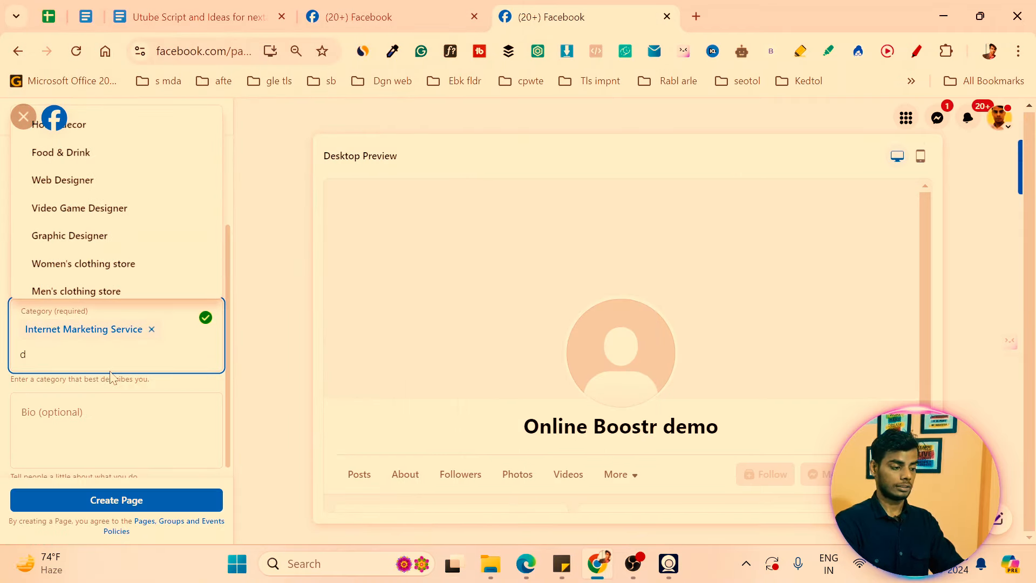
# - Search the categories for "market" and add Advertising/Marketing as the page's second category
pyautogui.write('market')
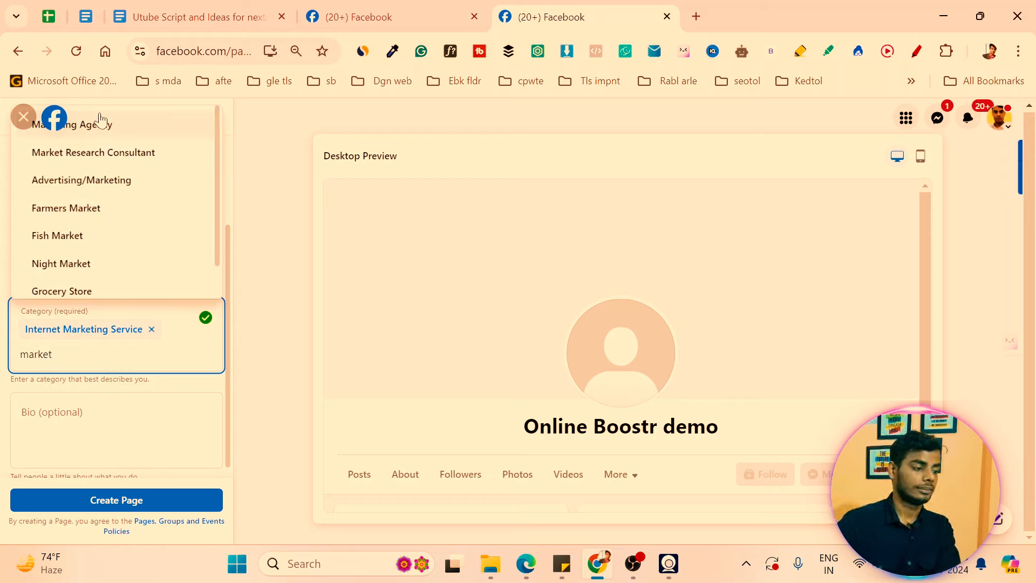
pyautogui.click(89, 188)
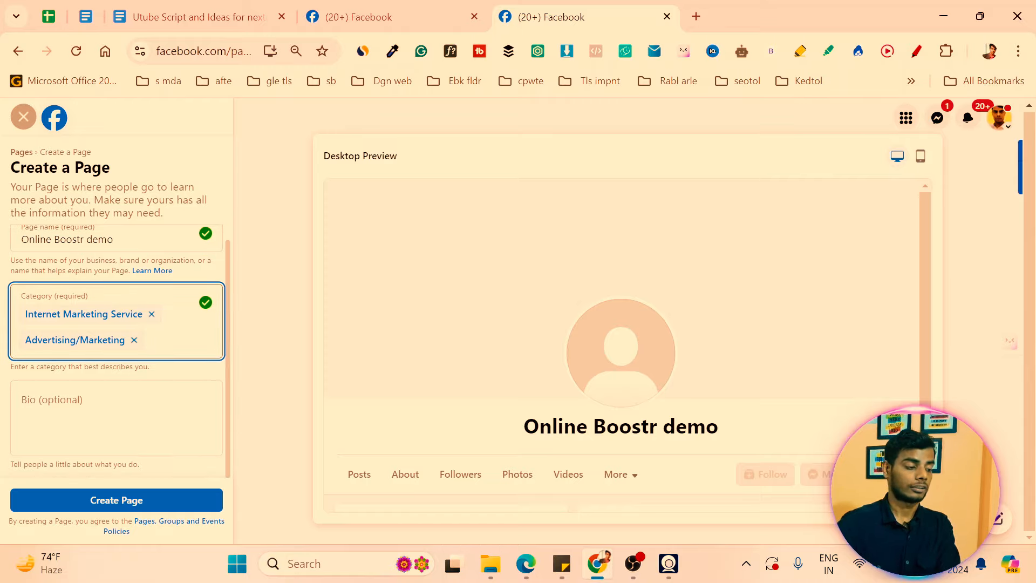
# - Write the page's bio as "Hi", a blank line, and "We are Digital Marketing Agency......"
pyautogui.press('Tab')
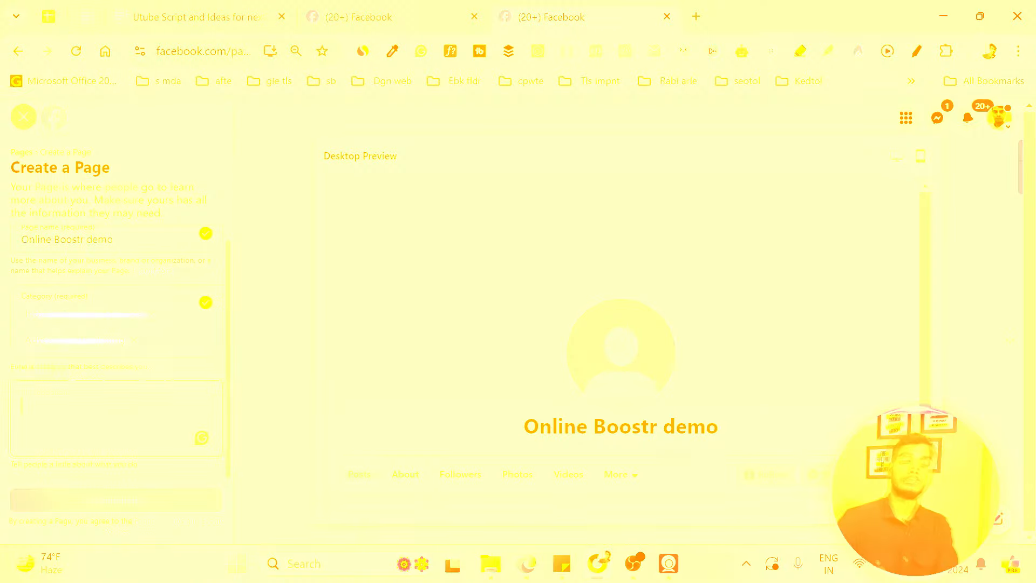
pyautogui.write('Hi')
pyautogui.press('Return')
pyautogui.press('Return')
pyautogui.write('We')
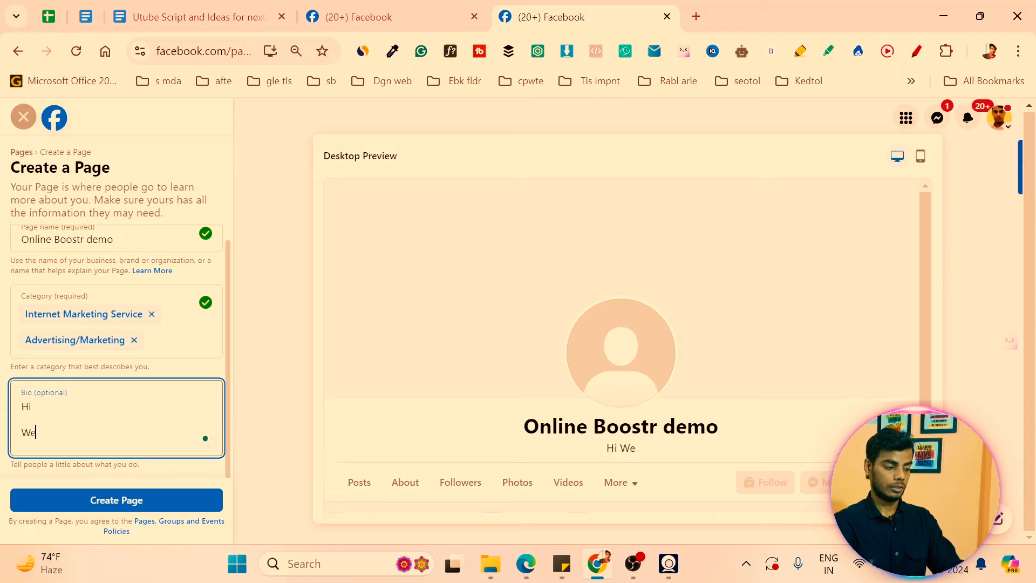
pyautogui.write(' are Digital')
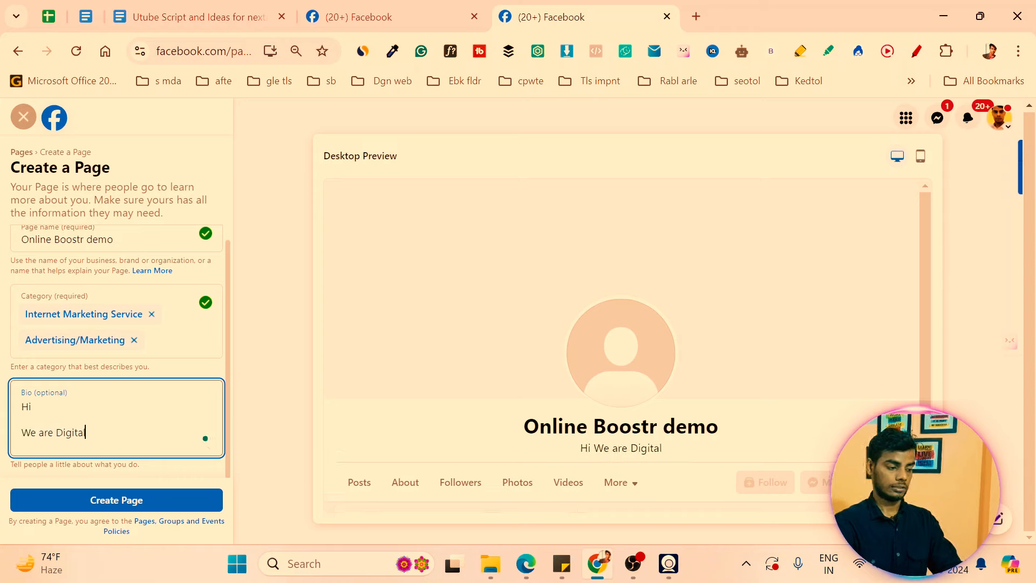
pyautogui.write(' Marke')
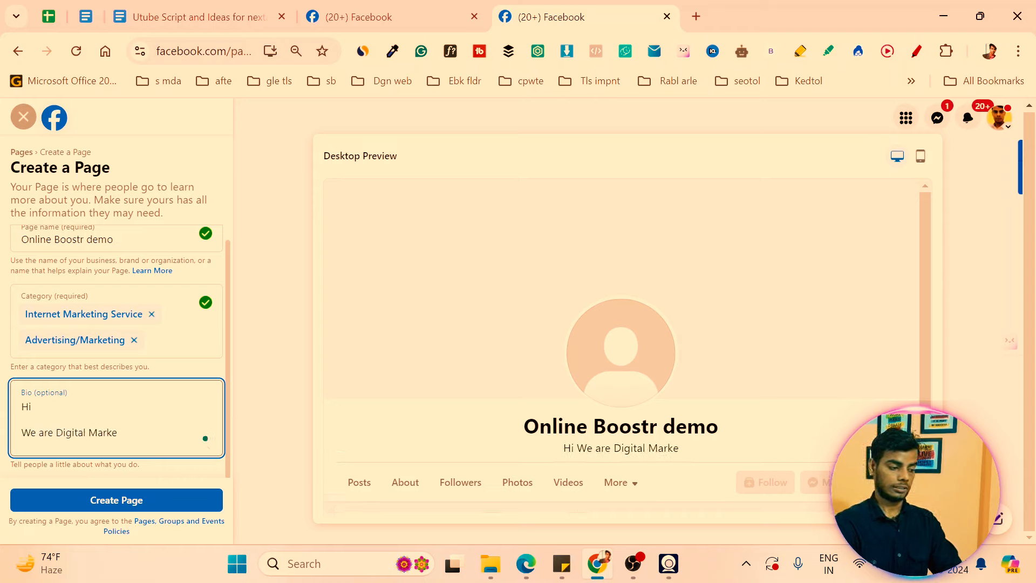
pyautogui.write('ting Agec')
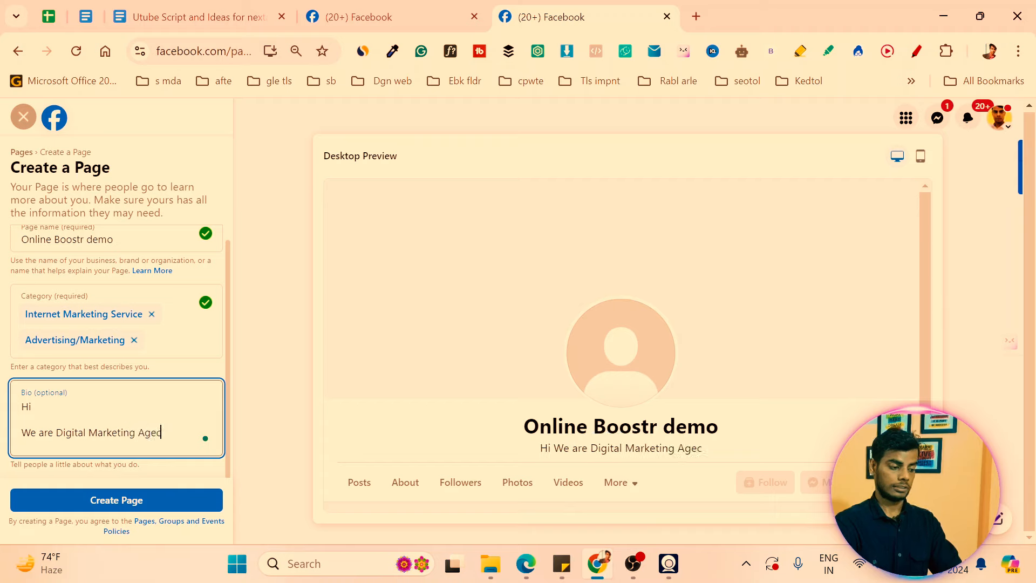
pyautogui.press('BackSpace')
pyautogui.write('ncy ')
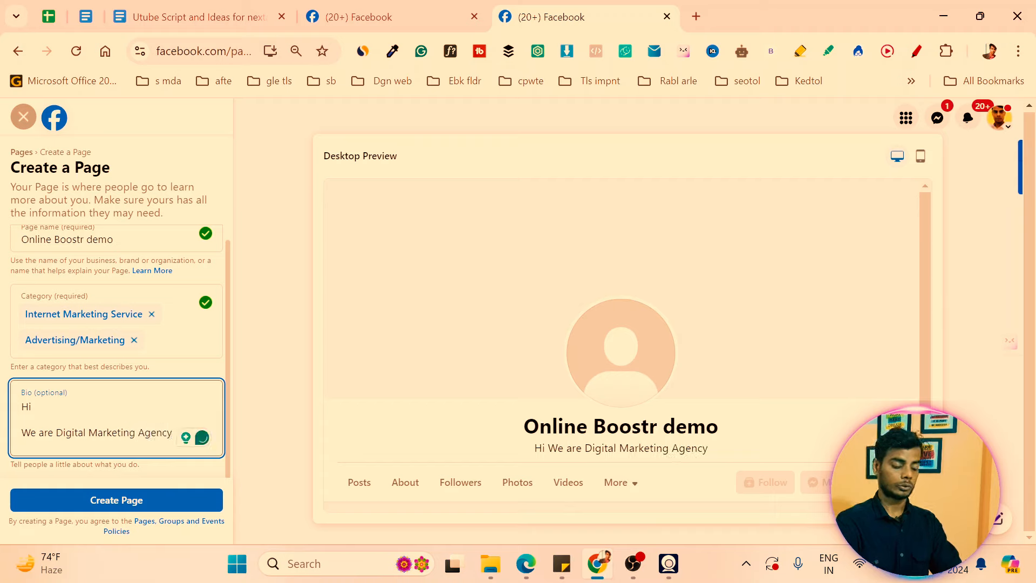
pyautogui.write('.....')
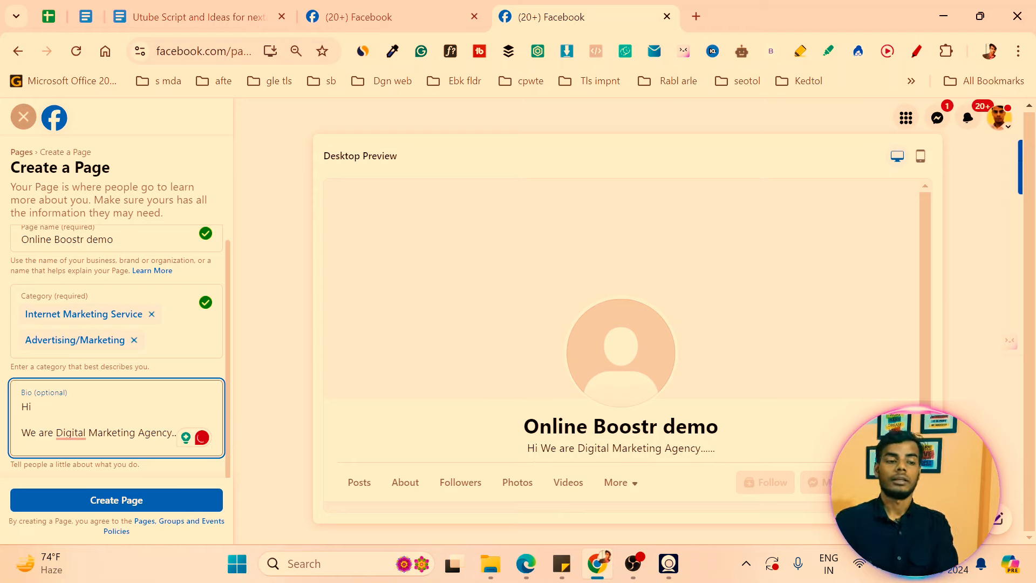
# - Create the page with the entered name, categories and bio, and dismiss the creation notice
pyautogui.doubleClick(100, 239)
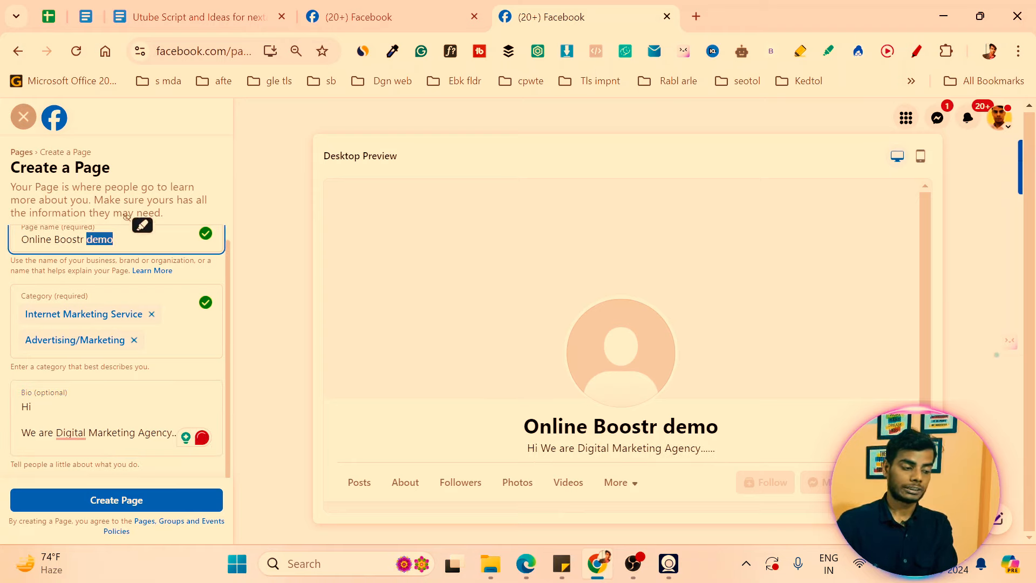
pyautogui.click(114, 419)
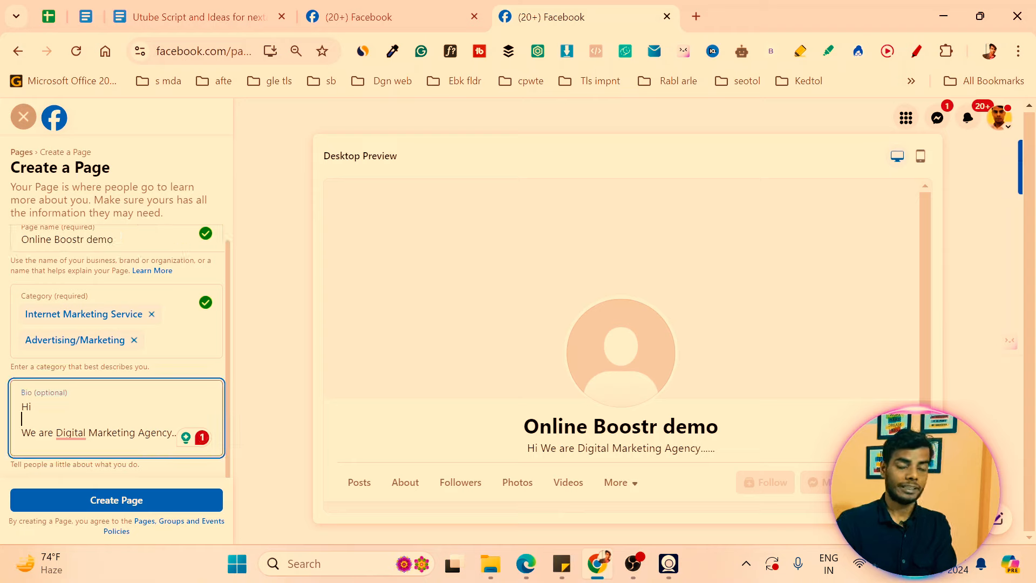
pyautogui.click(139, 508)
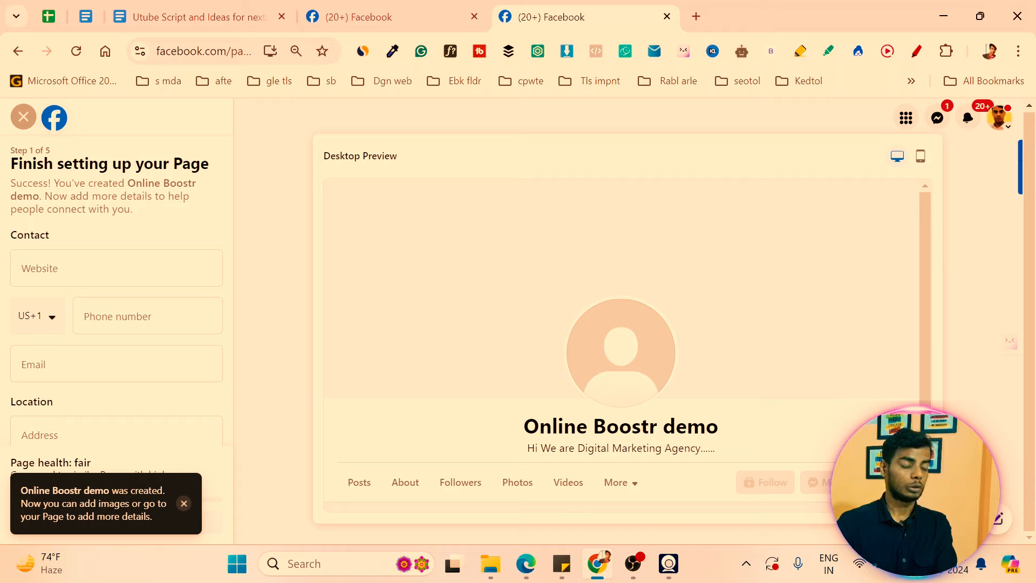
pyautogui.click(184, 504)
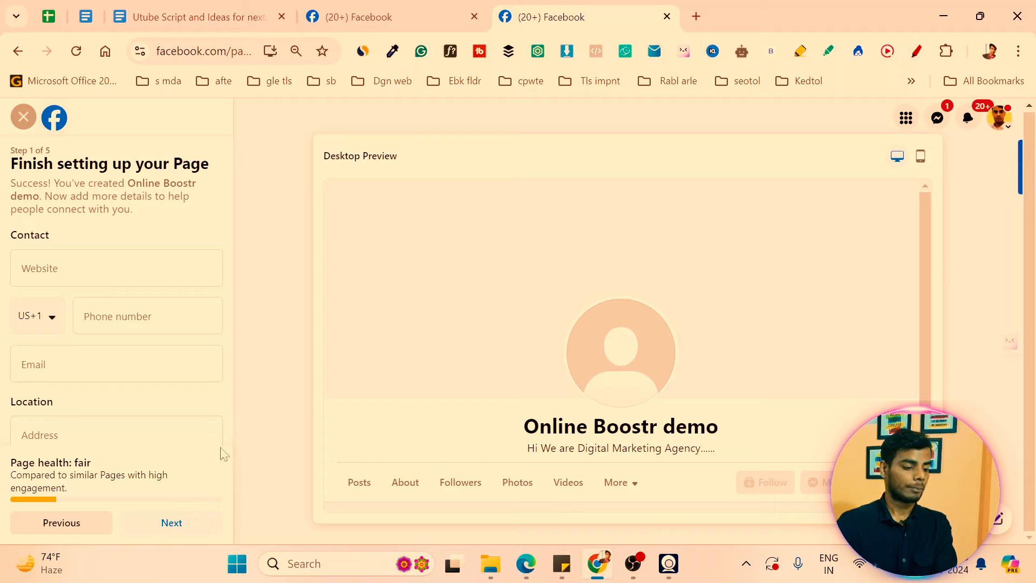
# - Enter onlineboostr.com as the page's website in the contact details
pyautogui.click(42, 273)
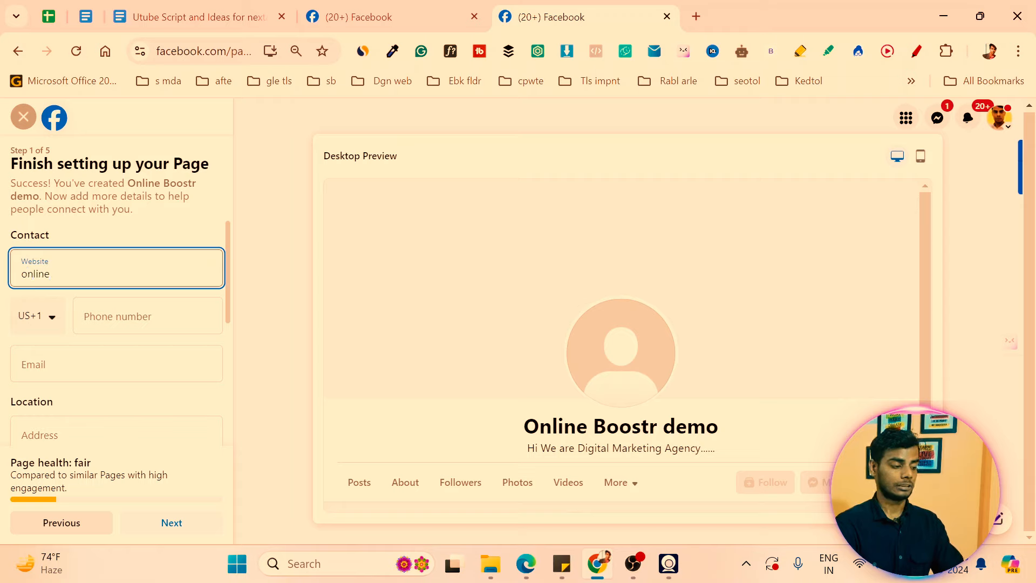
pyautogui.write('onlineboostr.com')
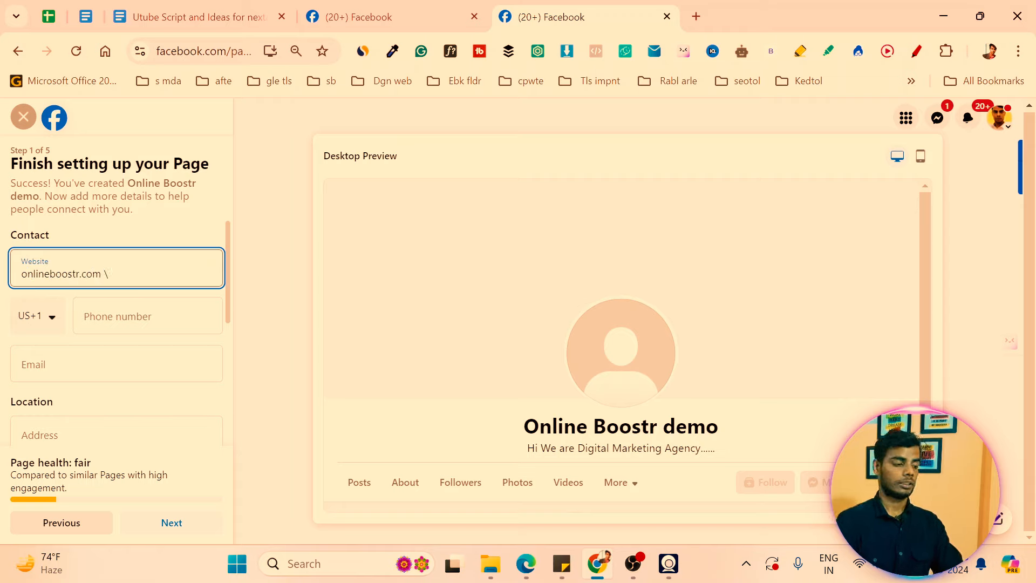
pyautogui.press('Tab')
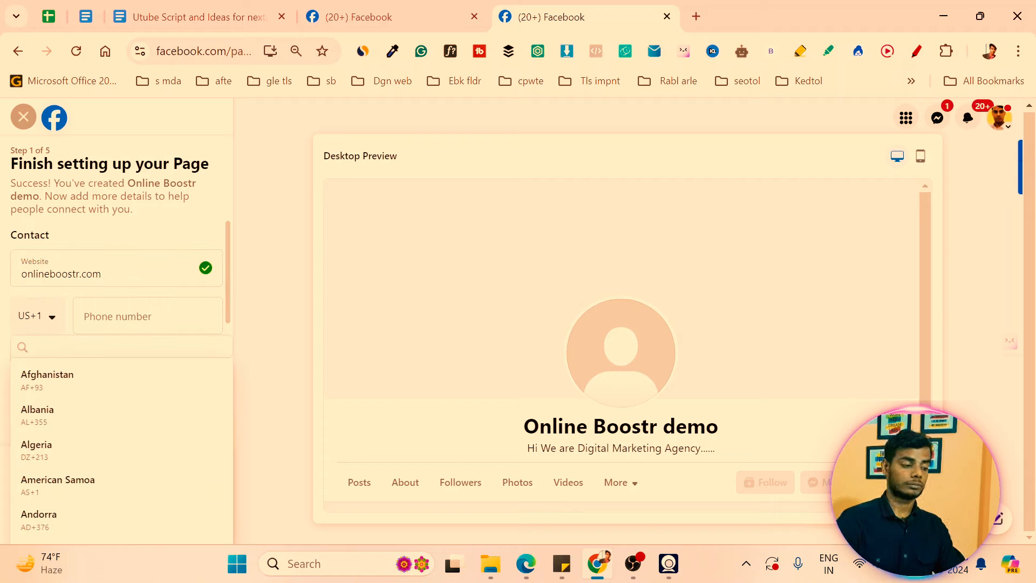
# - Set the phone country code to India (+91) and fill in the phone number, email and address from the saved details
pyautogui.press('i')
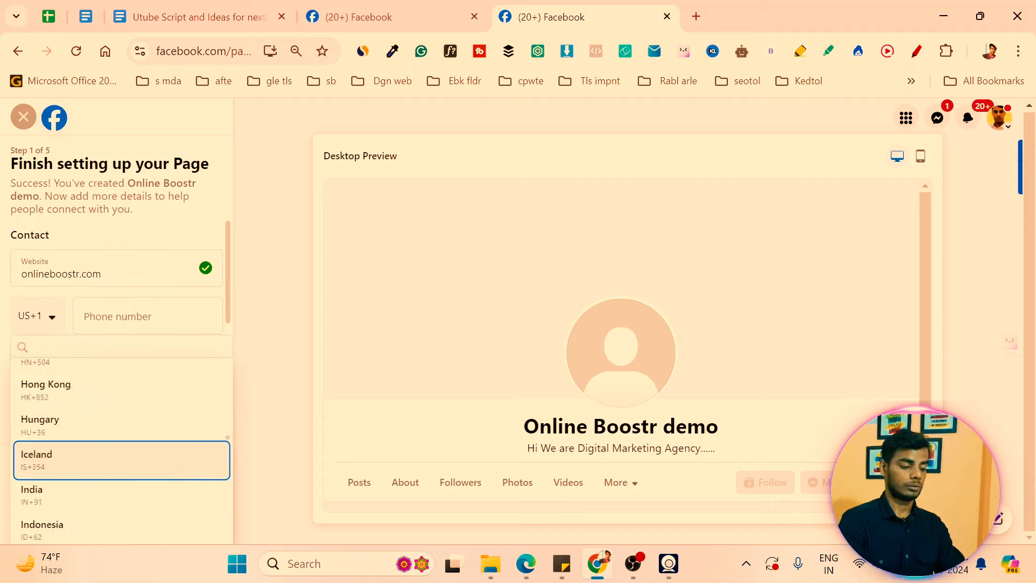
pyautogui.click(84, 495)
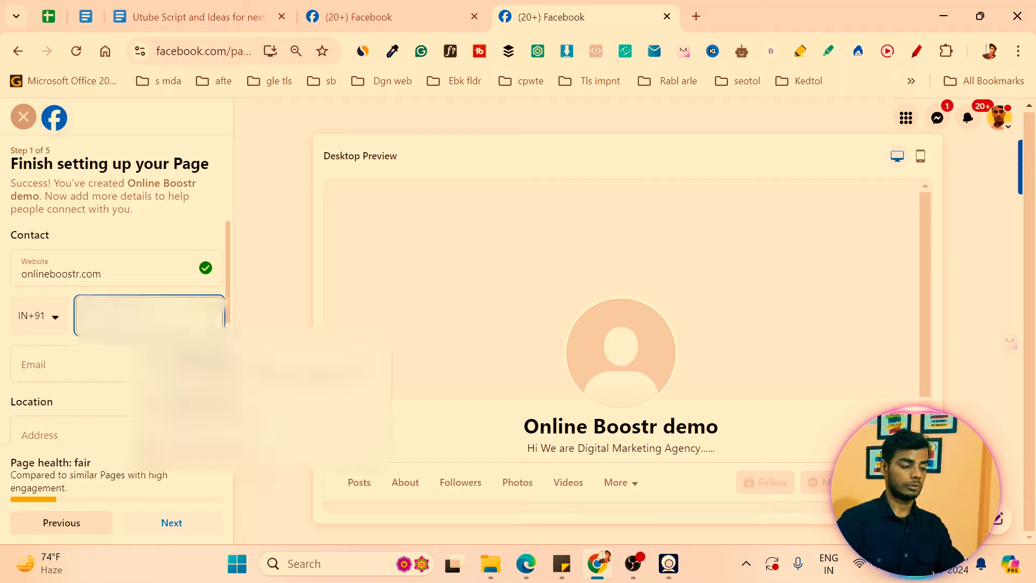
pyautogui.press('Down')
pyautogui.press('Return')
pyautogui.press('Tab')
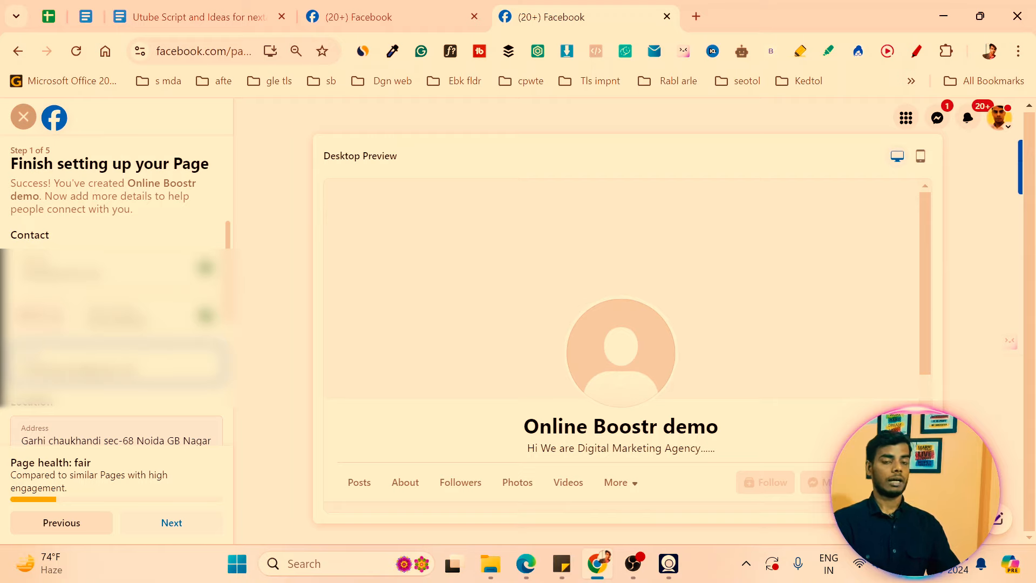
# - Check the filled-in location fields below the contact details
pyautogui.scroll(-3, 117, 426)
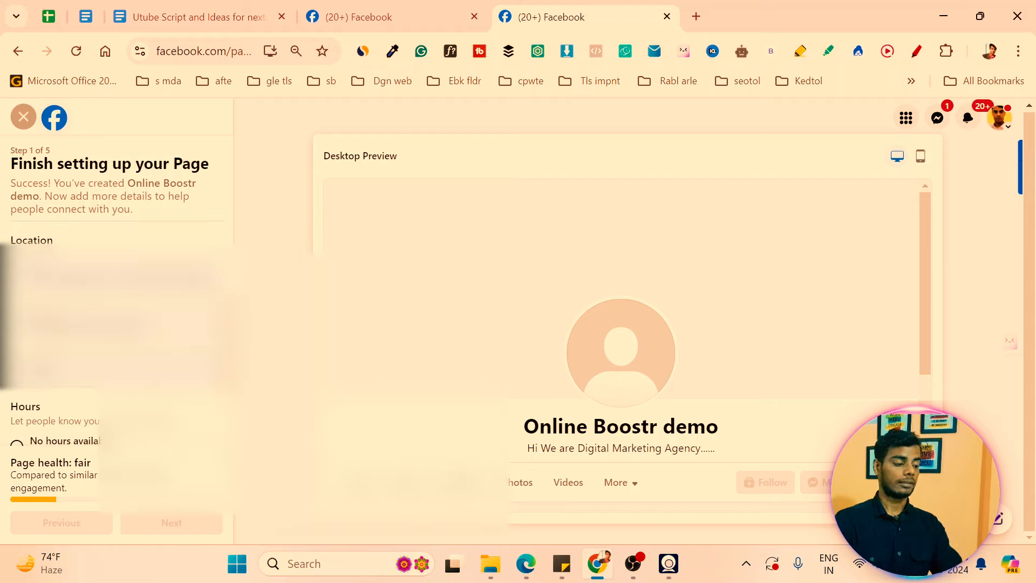
pyautogui.click(117, 325)
pyautogui.click(116, 277)
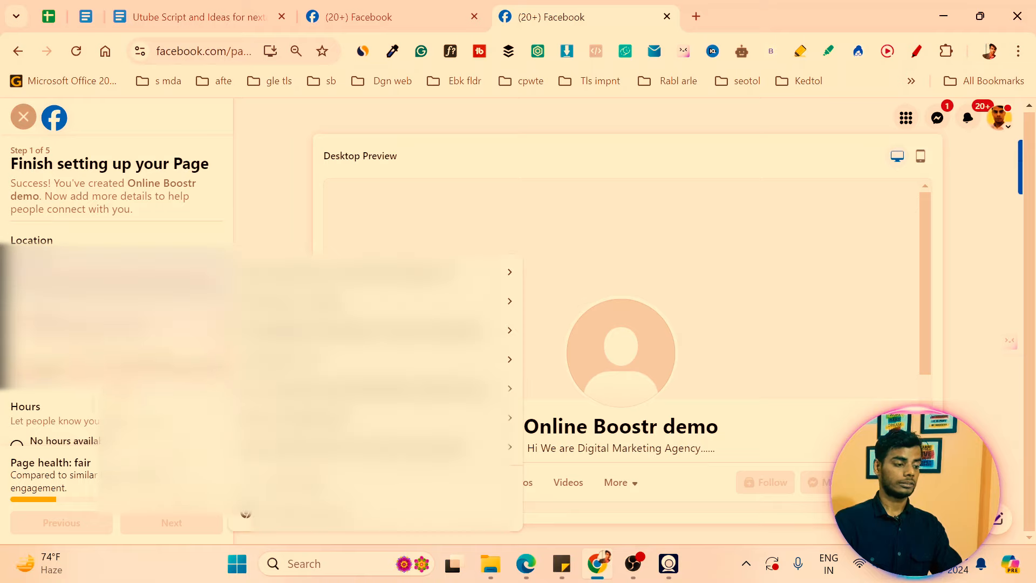
# - View the weekly schedule for selected opening hours, close it unchanged, and set the hours to No hours available
pyautogui.scroll(-1, 117, 302)
pyautogui.scroll(-1, 99, 354)
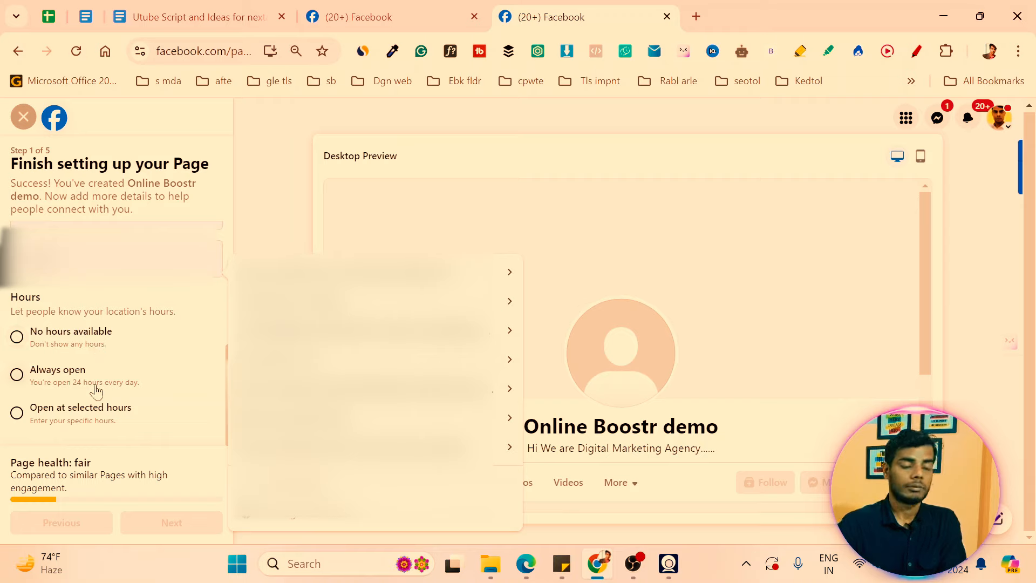
pyautogui.click(81, 344)
pyautogui.click(94, 421)
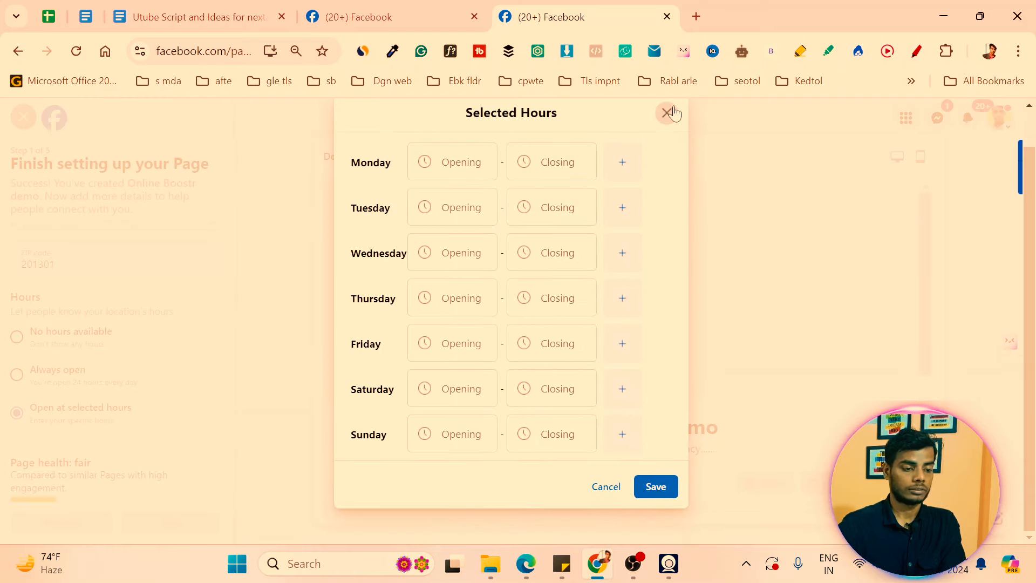
pyautogui.click(669, 111)
pyautogui.click(92, 348)
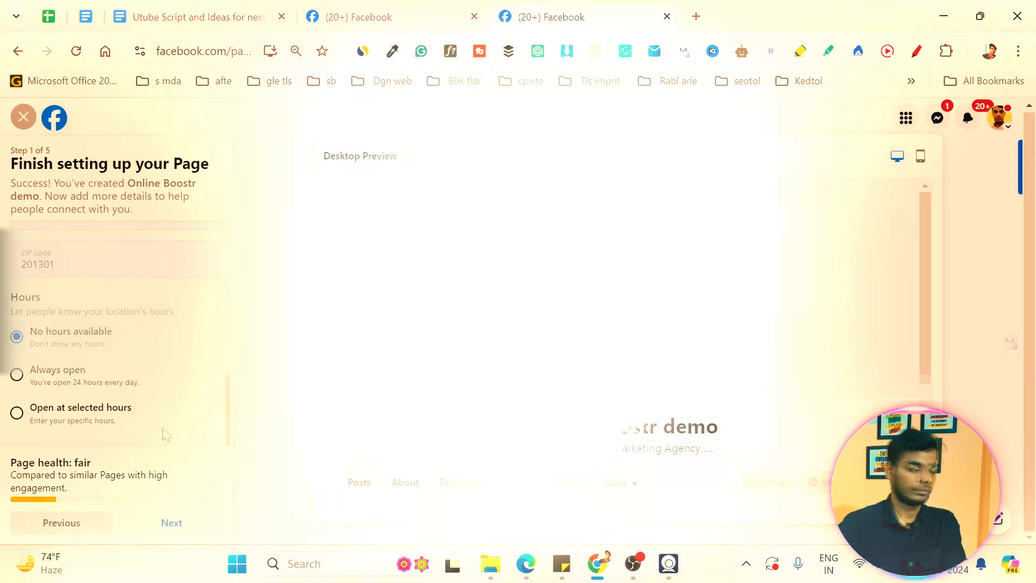
# - Review the contact, location and hours details and continue to the page customization stage
pyautogui.scroll(2, 116, 334)
pyautogui.scroll(-1, 116, 334)
pyautogui.scroll(2, 116, 333)
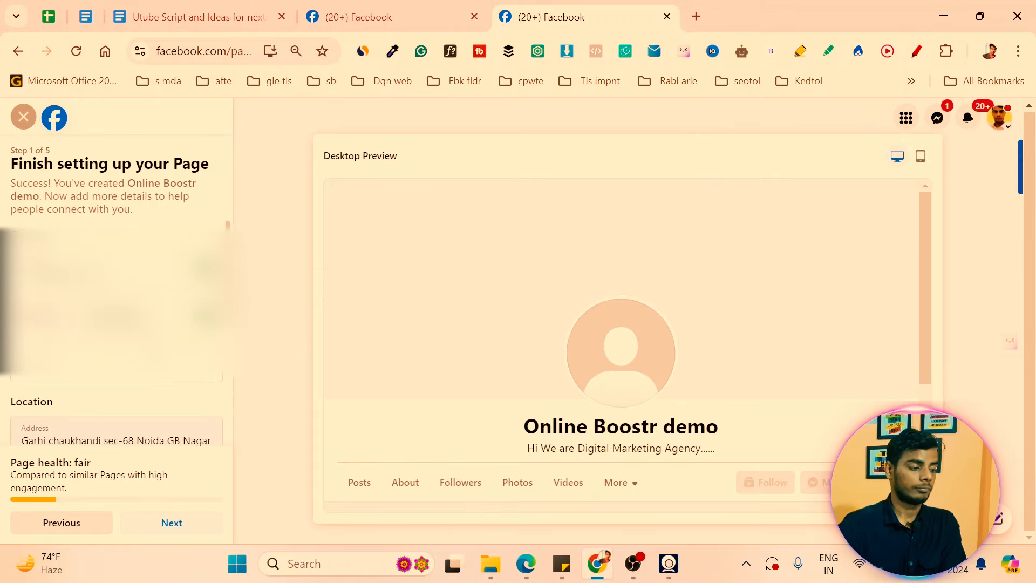
pyautogui.scroll(-4, 116, 333)
pyautogui.scroll(-1, 116, 333)
pyautogui.scroll(3, 116, 334)
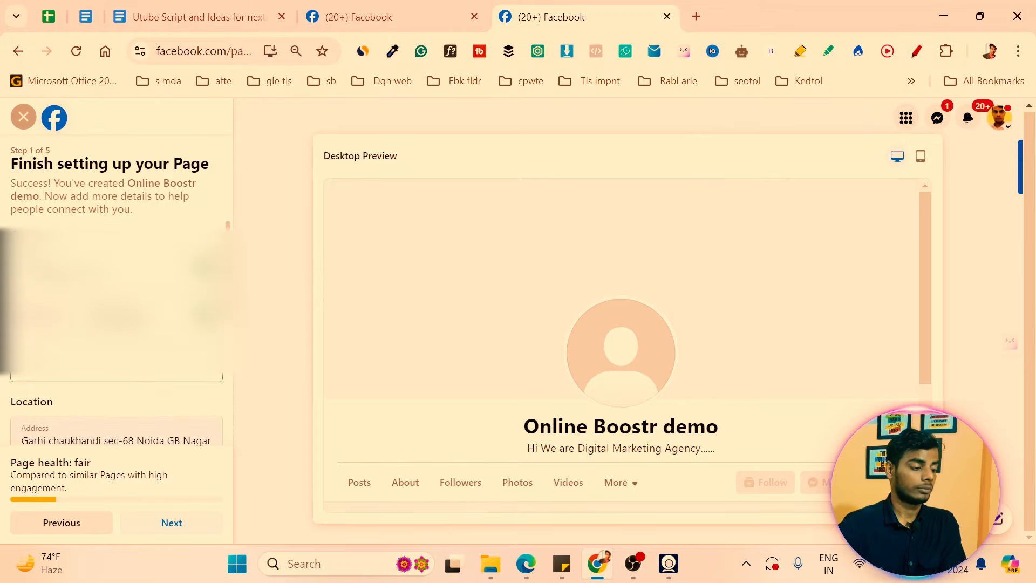
pyautogui.scroll(-3, 168, 445)
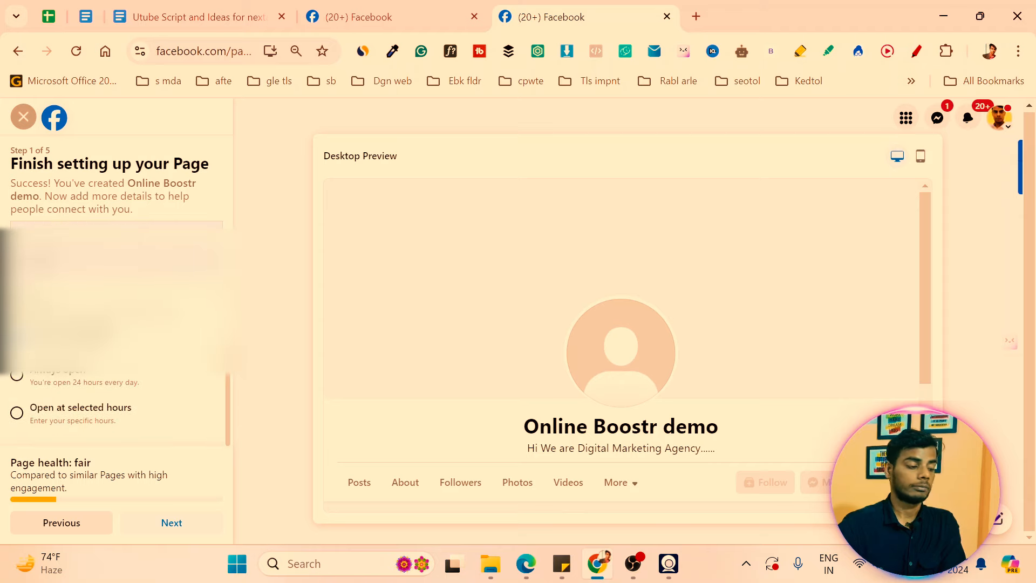
pyautogui.click(181, 523)
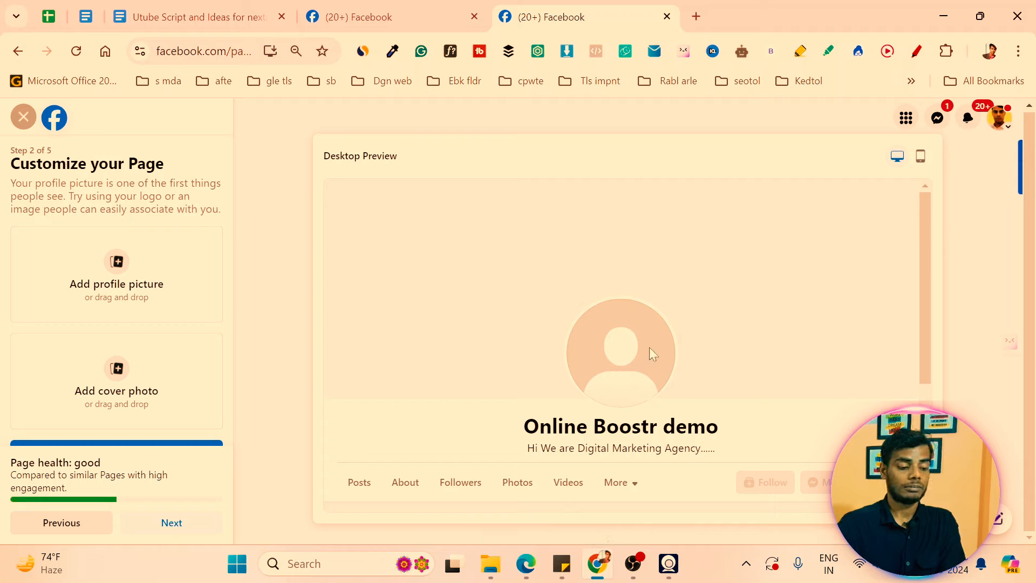
# - Upload the Facebook-Ads-Manager-Ad-Structure image from Downloads as the page's cover photo
pyautogui.click(133, 369)
pyautogui.scroll(-10, 241, 211)
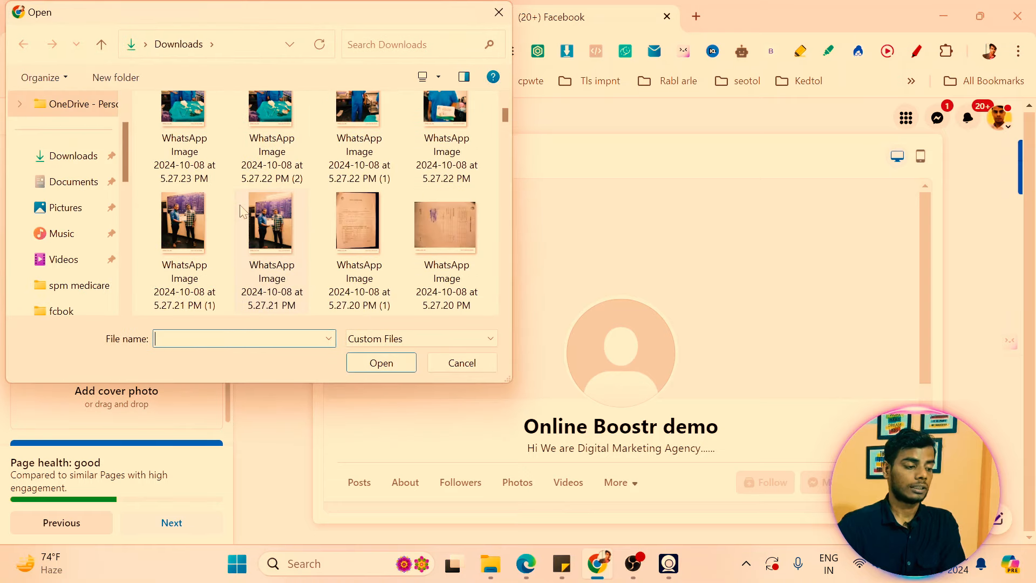
pyautogui.scroll(6, 241, 210)
pyautogui.click(206, 137)
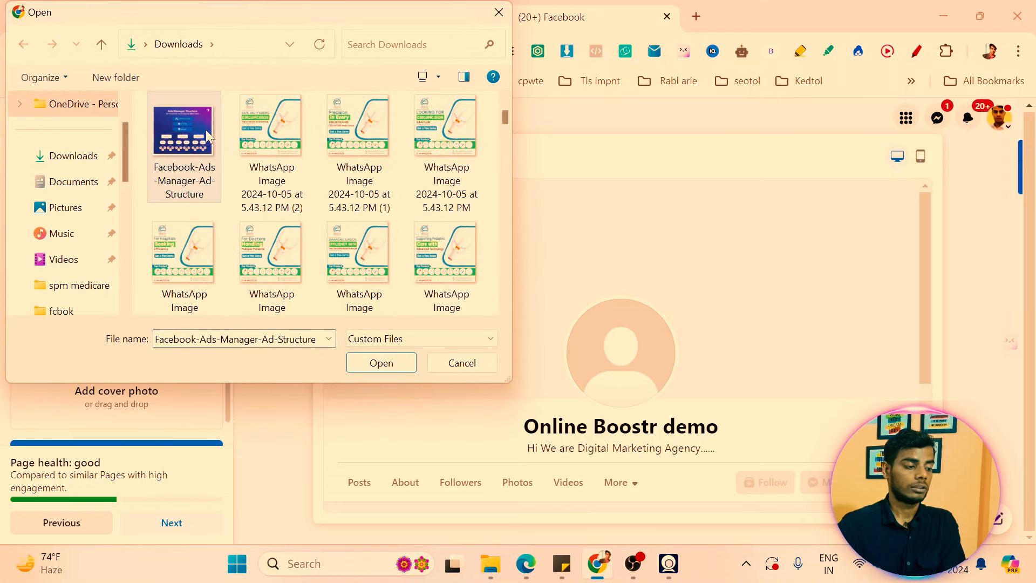
pyautogui.click(369, 371)
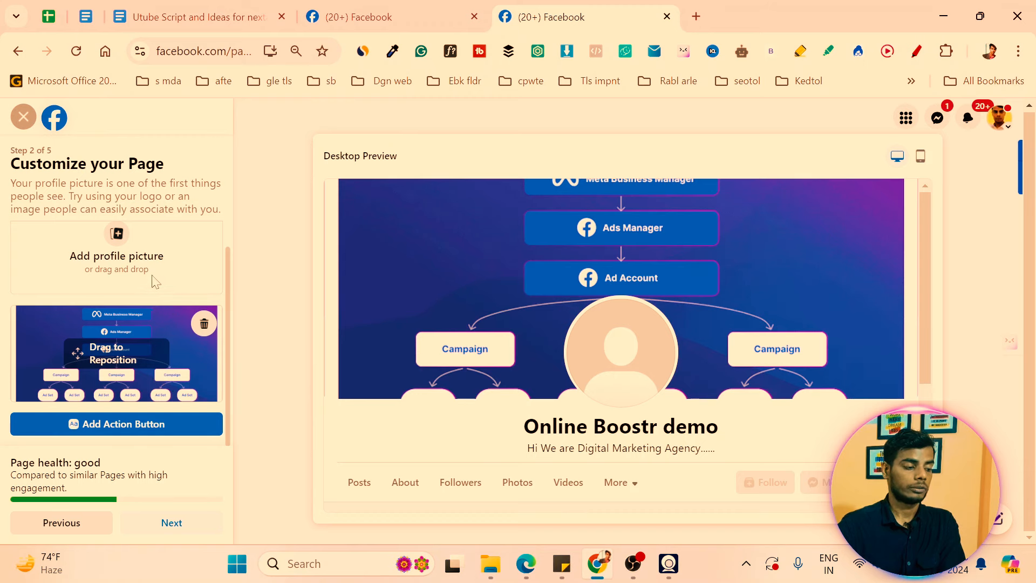
pyautogui.click(159, 260)
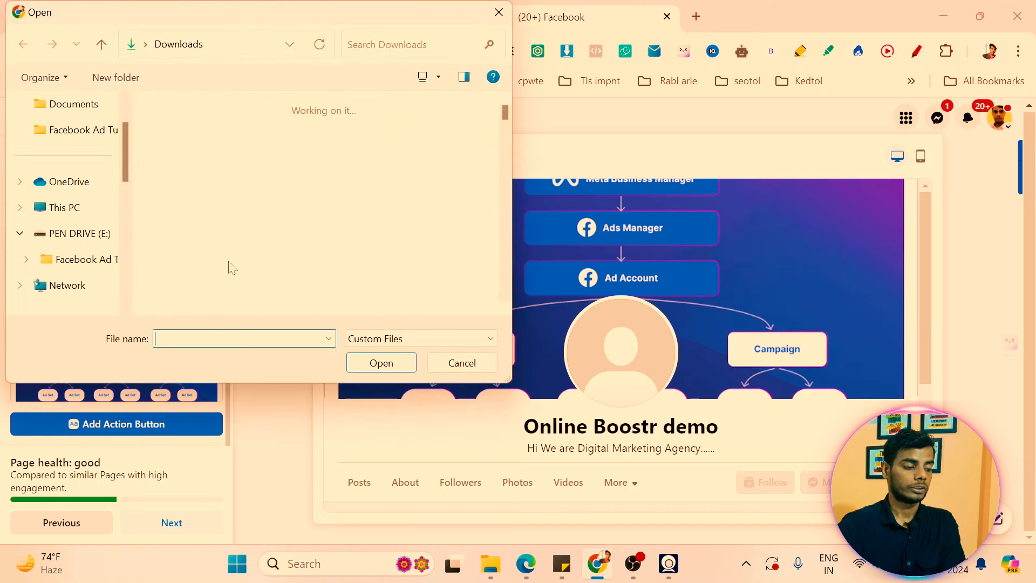
pyautogui.scroll(-6, 283, 256)
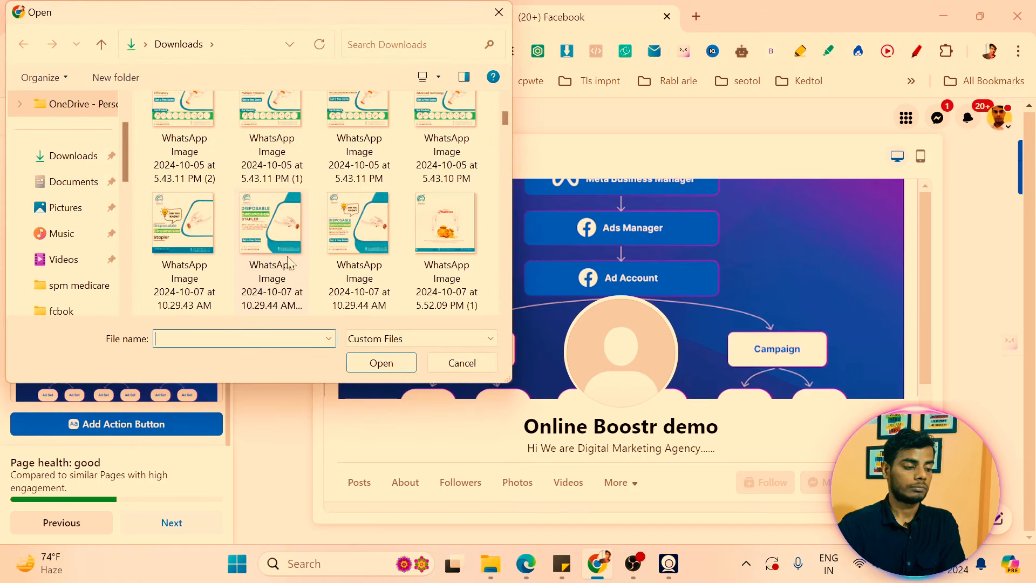
pyautogui.scroll(-3, 290, 262)
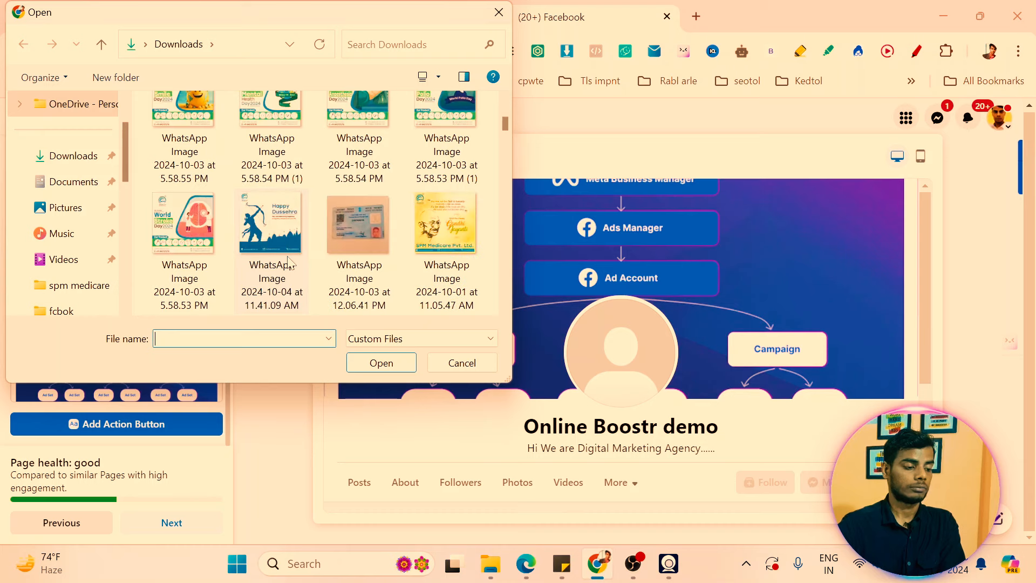
pyautogui.scroll(10, 289, 263)
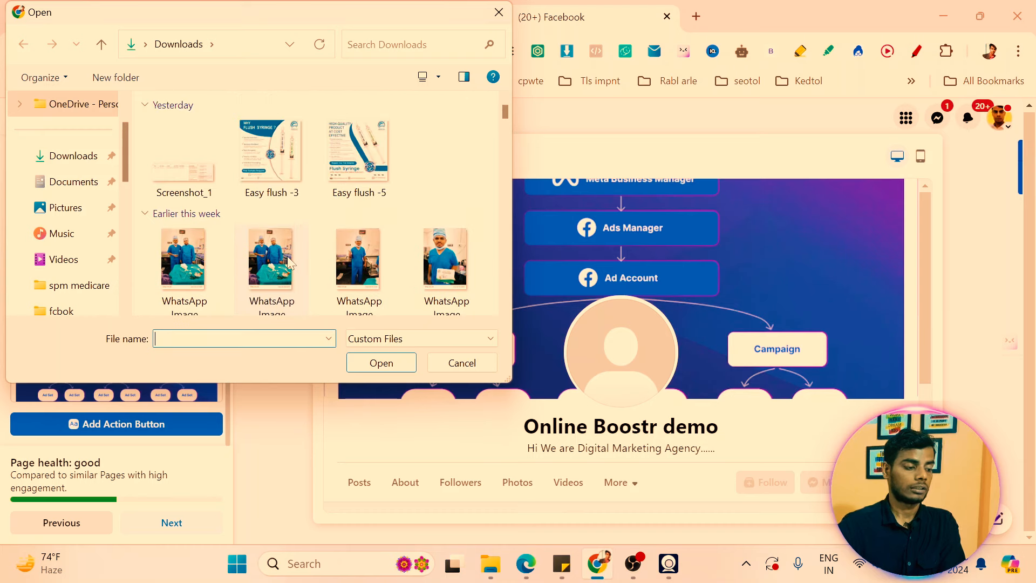
pyautogui.scroll(-6, 290, 263)
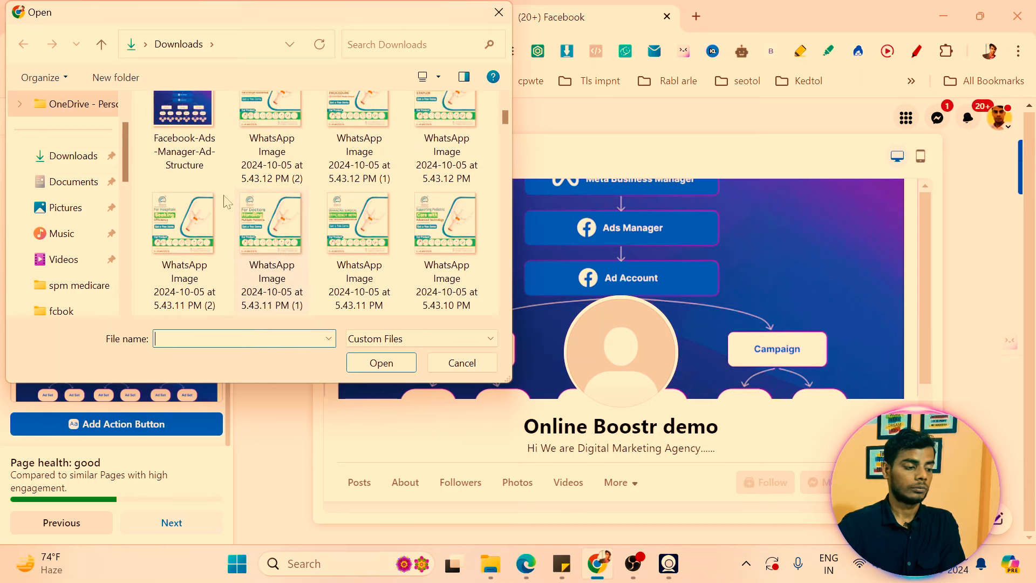
pyautogui.click(200, 152)
pyautogui.click(377, 362)
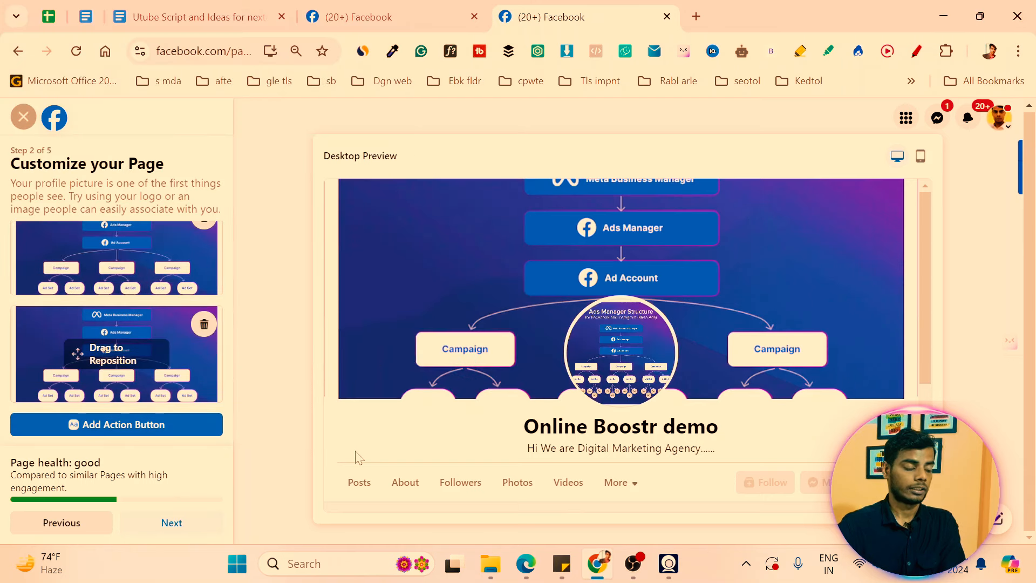
pyautogui.click(203, 522)
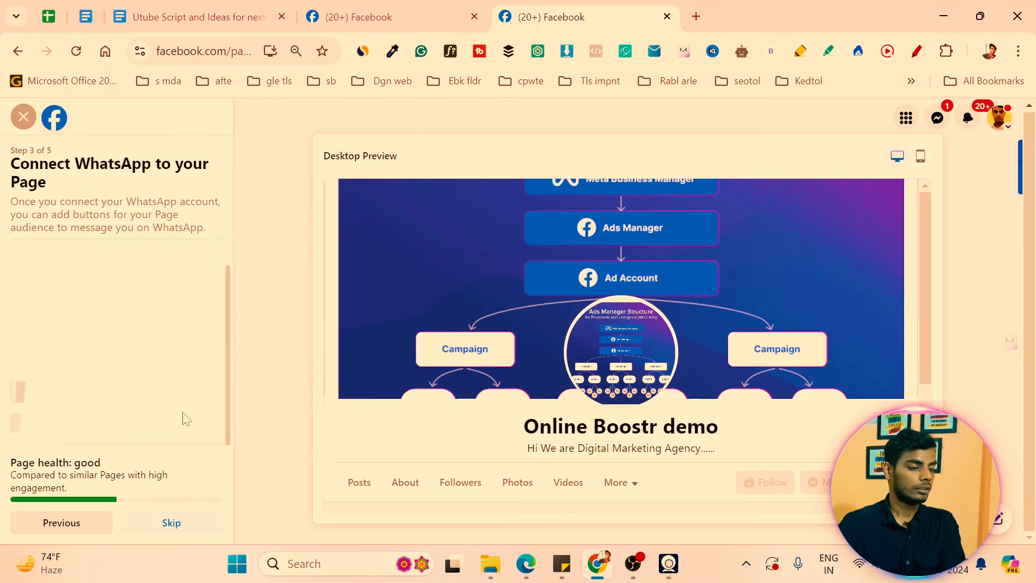
# - Skip connecting a WhatsApp account and continue past the audience-building stage without inviting friends
pyautogui.scroll(-1, 186, 418)
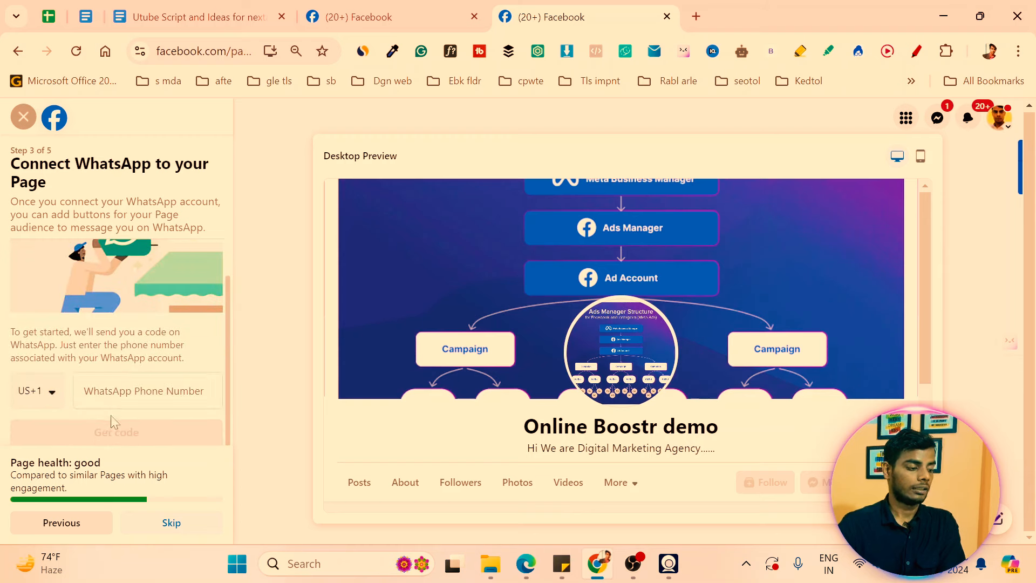
pyautogui.scroll(1, 60, 406)
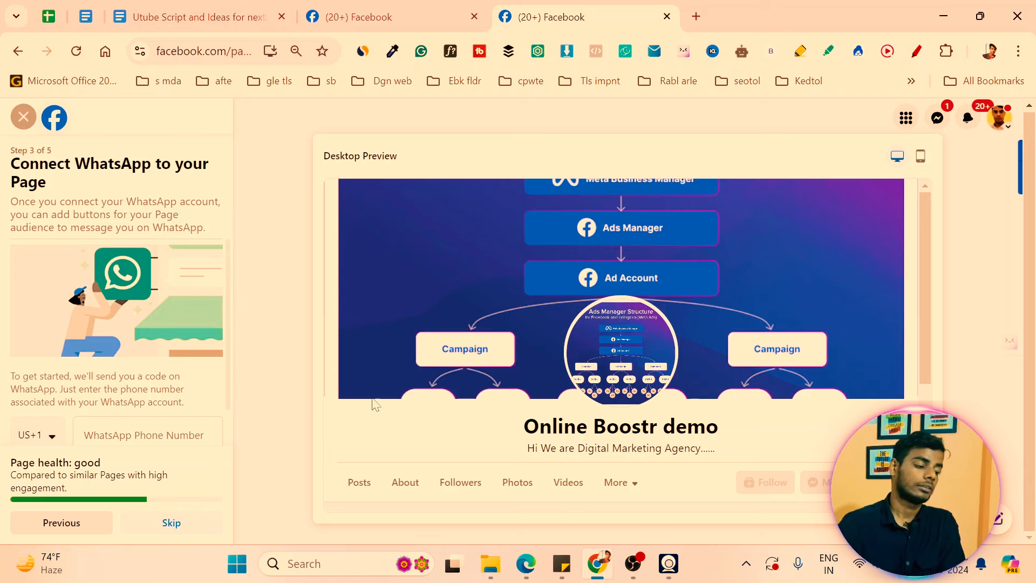
pyautogui.scroll(-1, 374, 404)
pyautogui.scroll(-1, 140, 372)
pyautogui.click(132, 385)
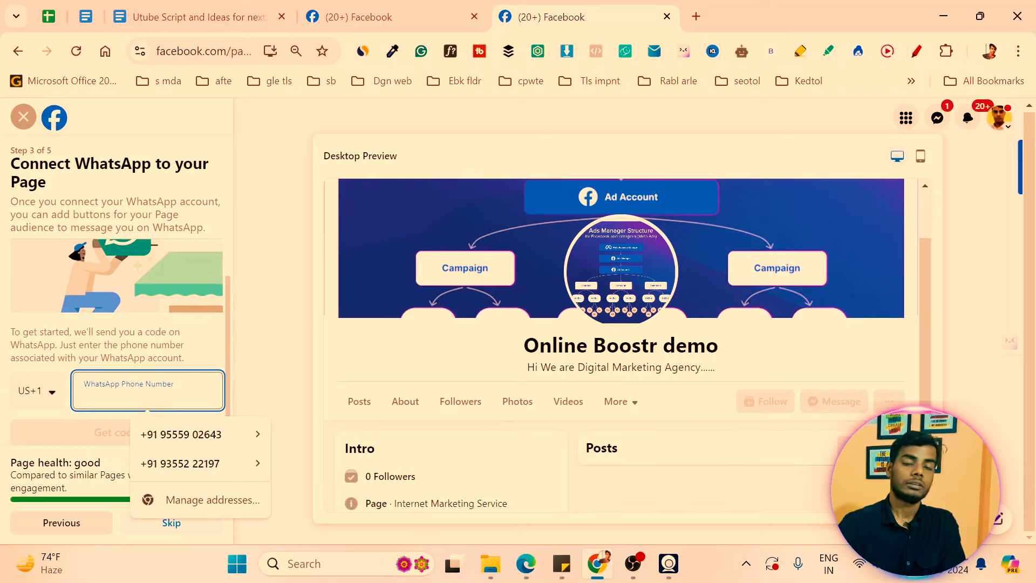
pyautogui.click(146, 528)
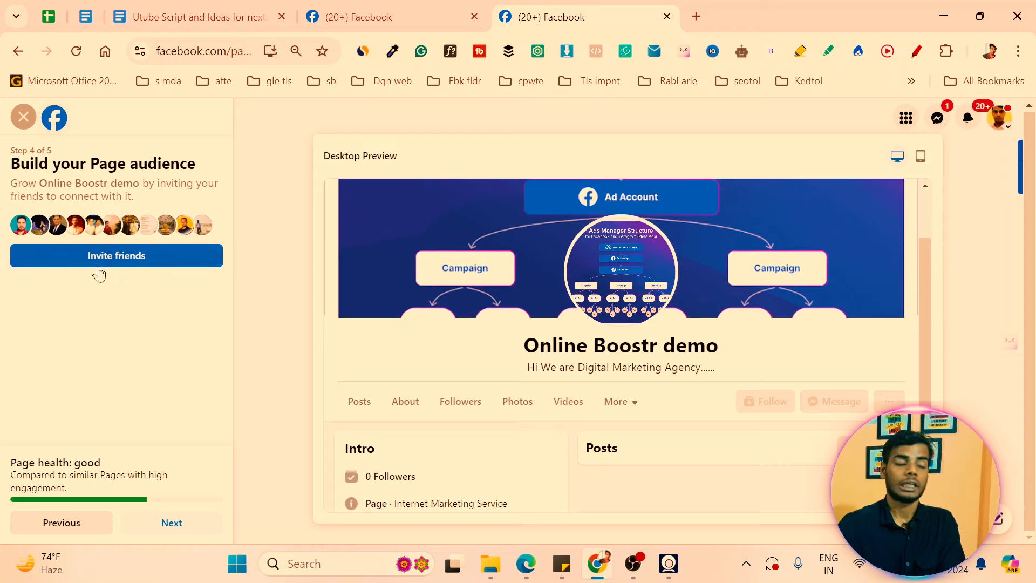
pyautogui.click(191, 531)
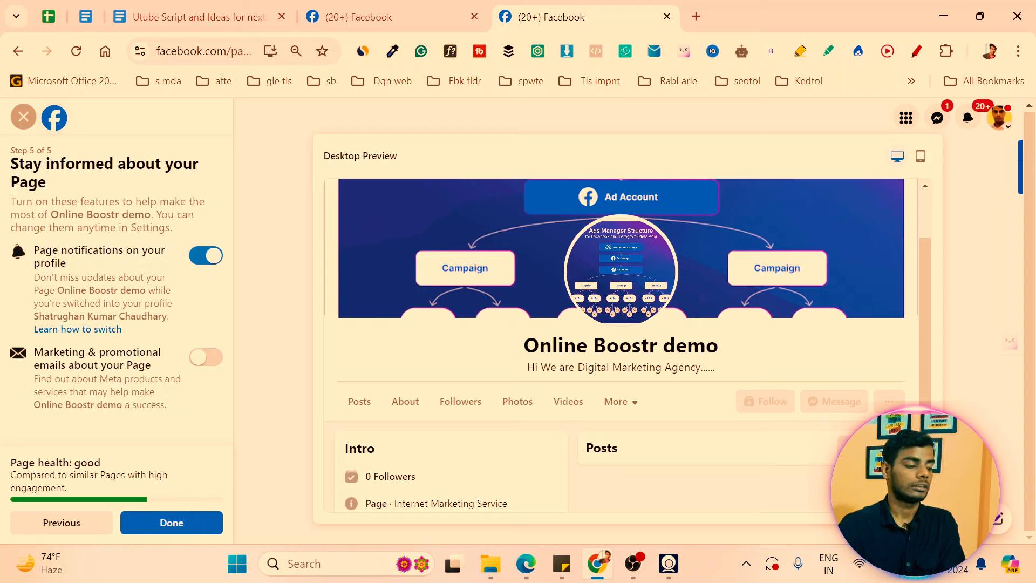
# - Review the notification options, turn off marketing and promotional emails about the Page, and finish the Page setup
pyautogui.moveTo(34, 247); pyautogui.dragTo(81, 266)
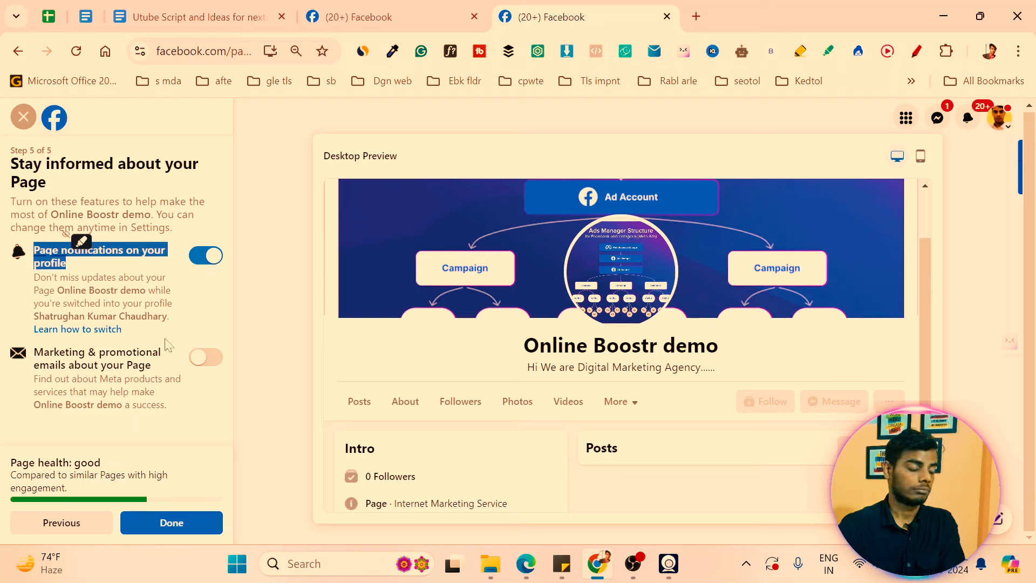
pyautogui.moveTo(58, 366); pyautogui.dragTo(97, 353)
pyautogui.tripleClick(104, 354)
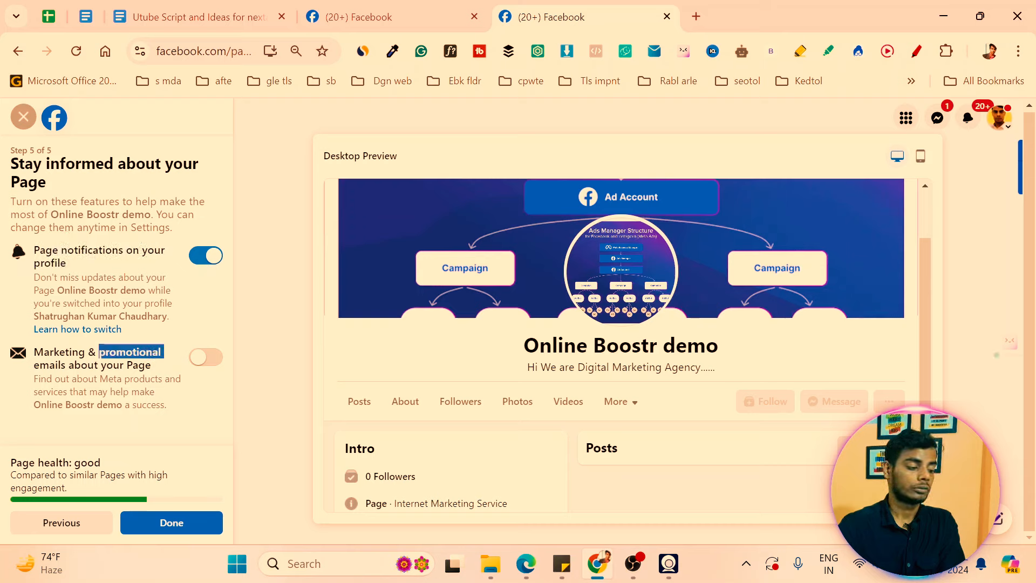
pyautogui.tripleClick(76, 351)
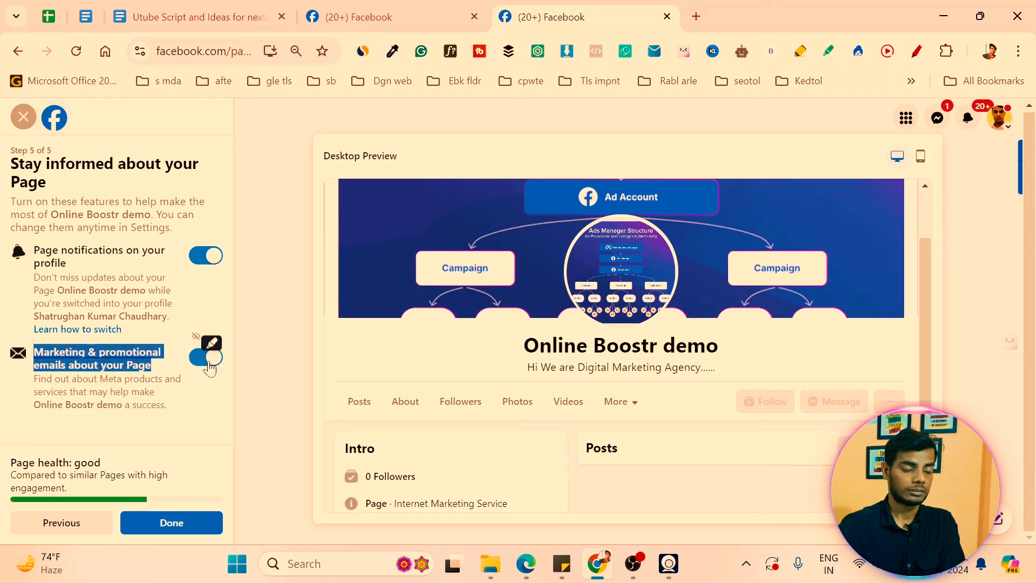
pyautogui.click(210, 369)
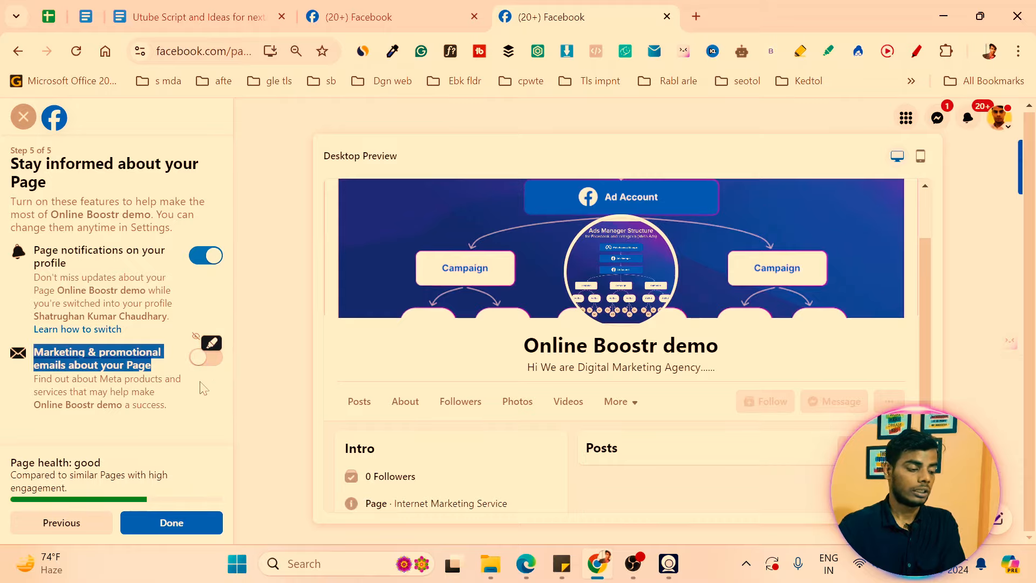
pyautogui.click(171, 523)
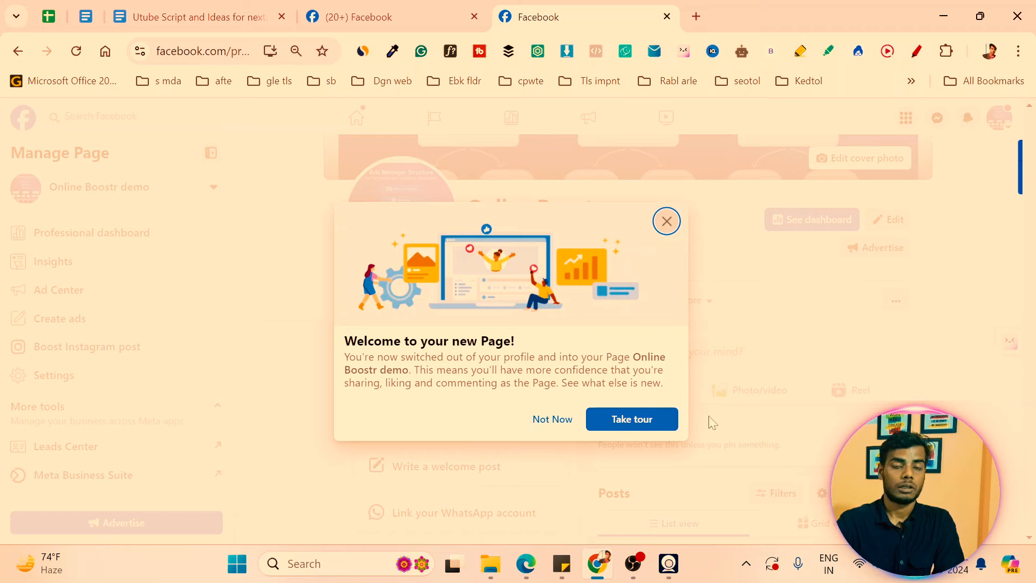
# - Decline the welcome tour and look over the new Page's header, intro details, photos and posts
pyautogui.click(553, 424)
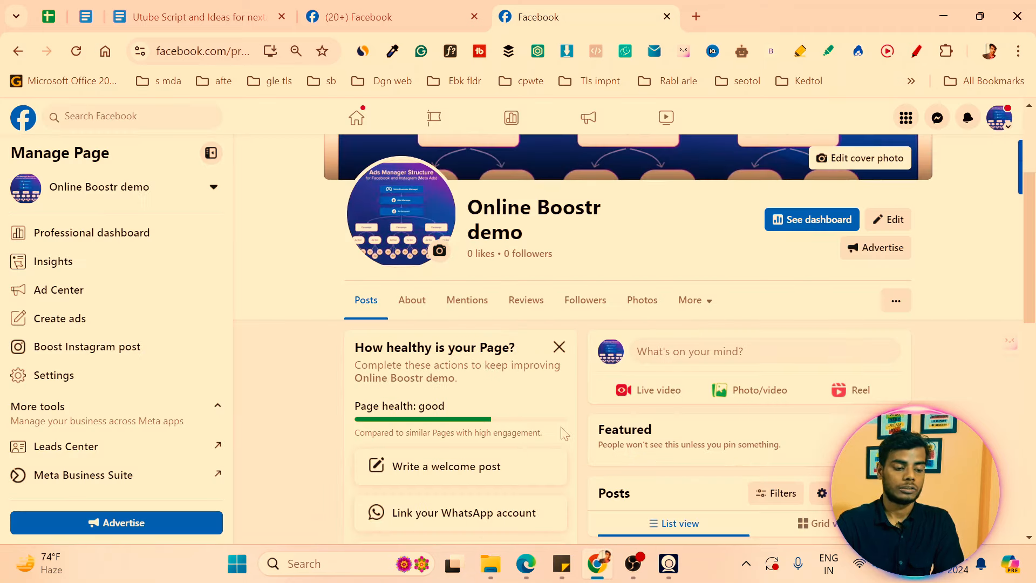
pyautogui.scroll(-10, 490, 426)
pyautogui.scroll(12, 490, 427)
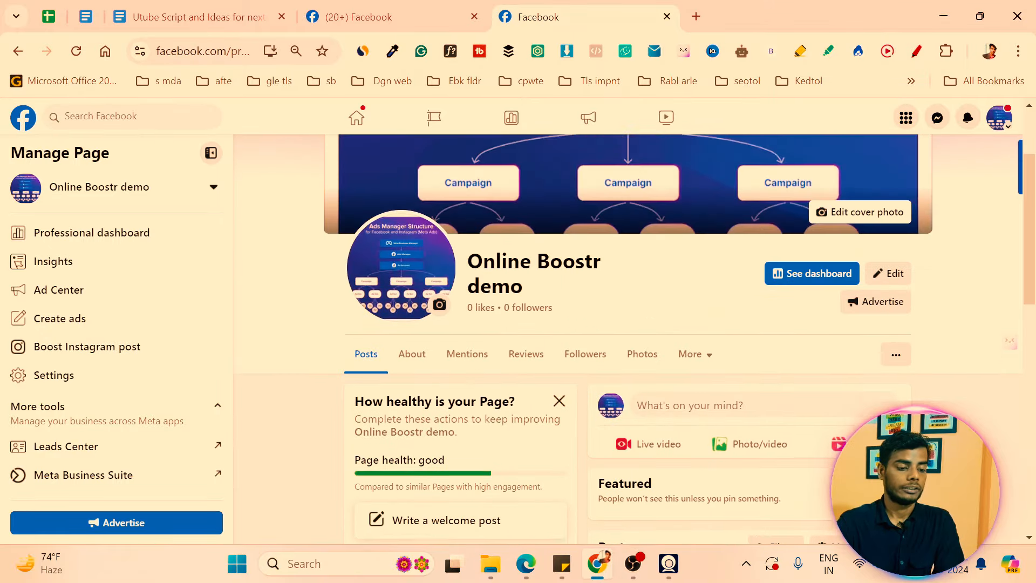
pyautogui.scroll(-15, 559, 355)
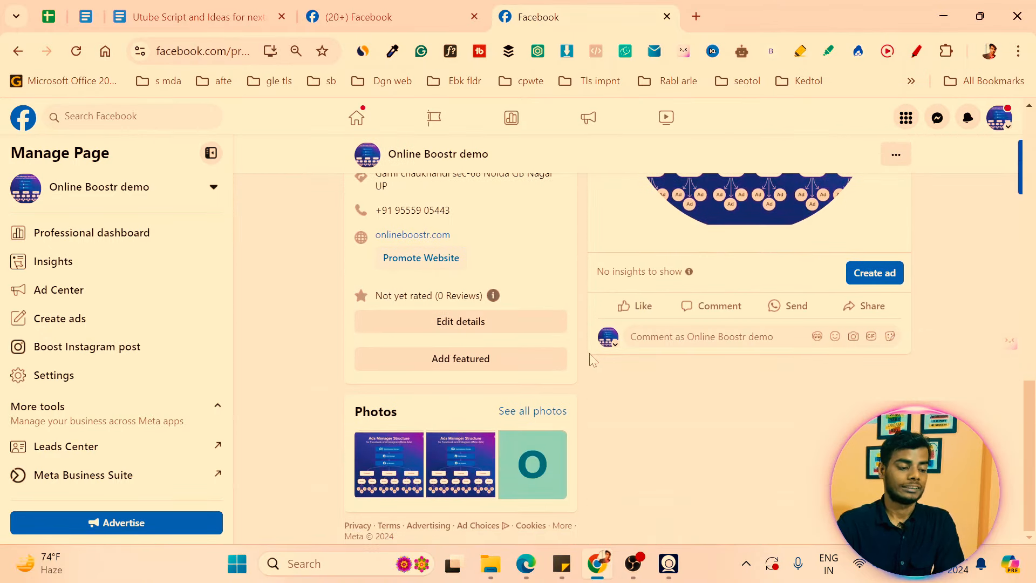
pyautogui.scroll(10, 559, 355)
pyautogui.scroll(5, 556, 356)
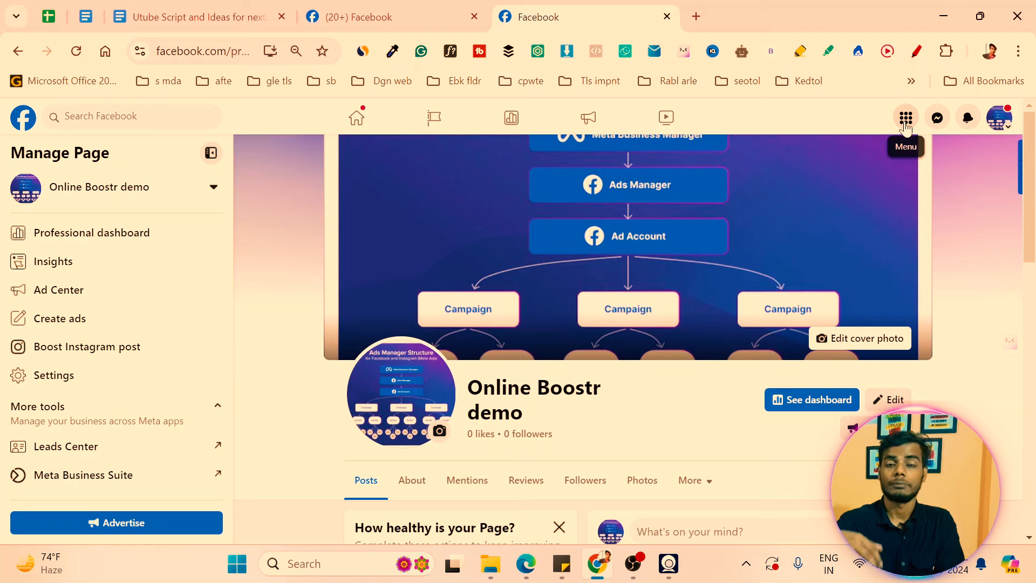
pyautogui.click(1030, 483)
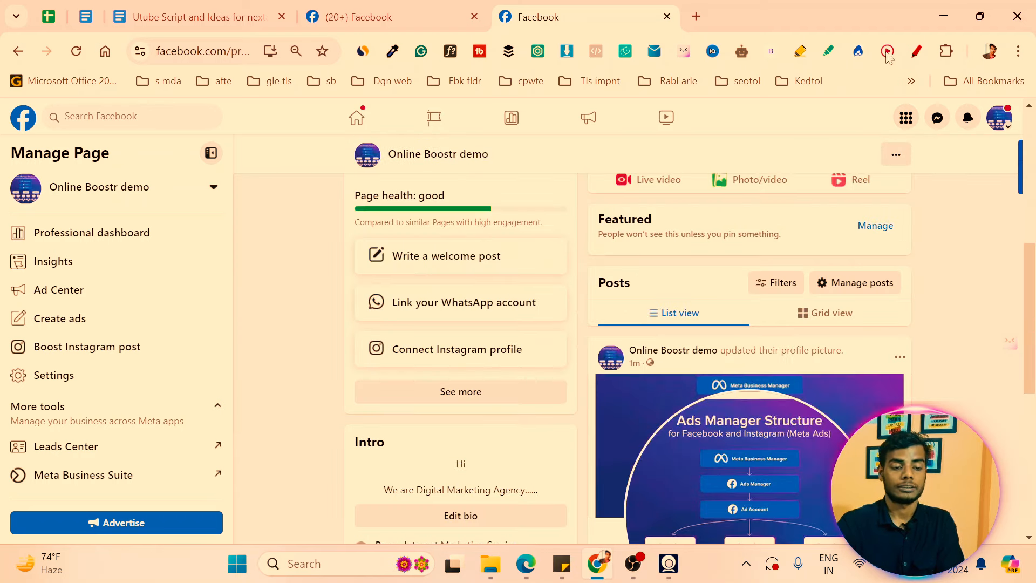
# - Go to the Pages section and switch from the Online Boostr demo Page back to the personal profile
pyautogui.click(906, 117)
pyautogui.scroll(-4, 750, 423)
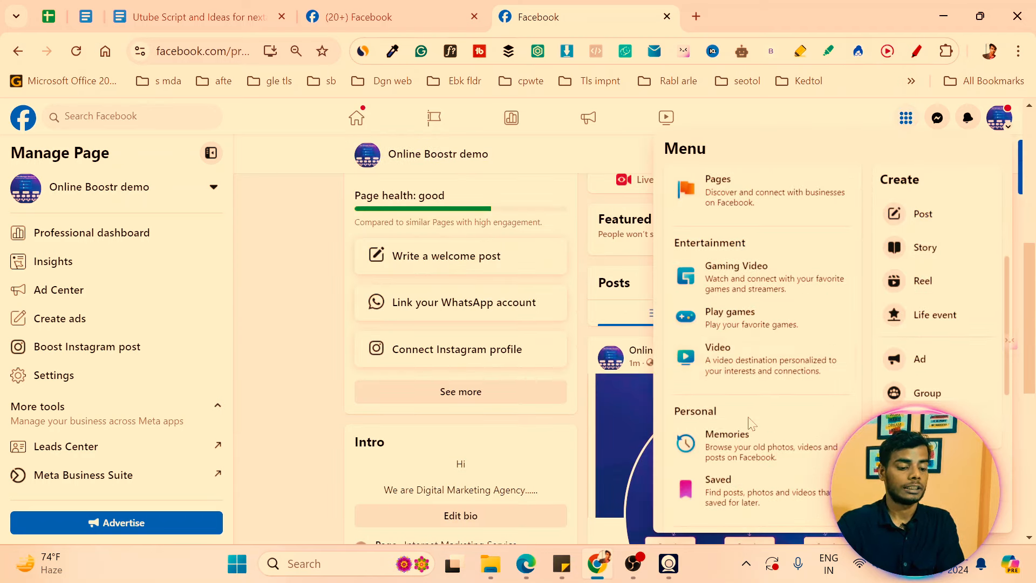
pyautogui.scroll(2, 786, 275)
pyautogui.click(726, 272)
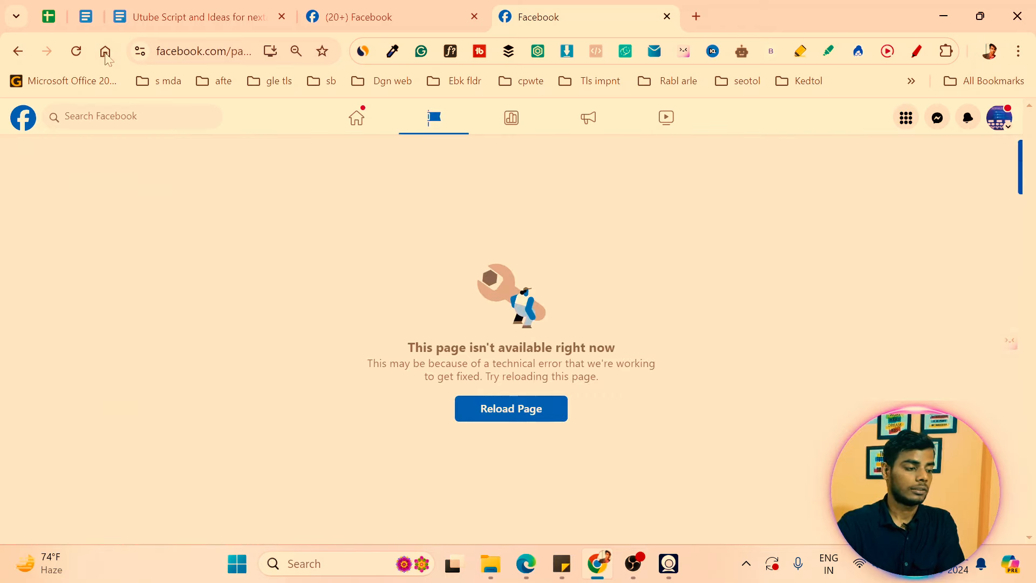
pyautogui.click(76, 51)
pyautogui.click(999, 117)
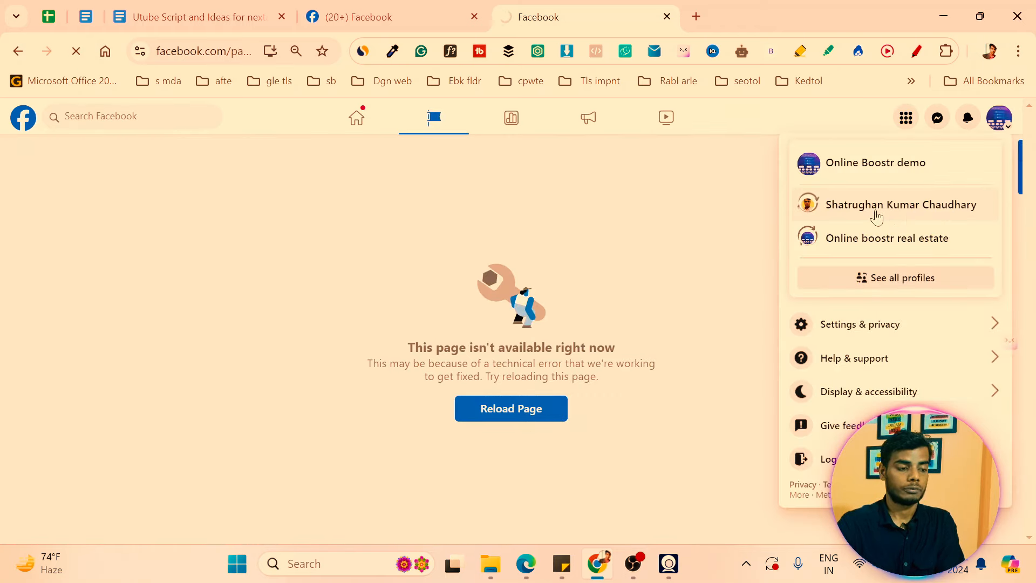
pyautogui.click(877, 216)
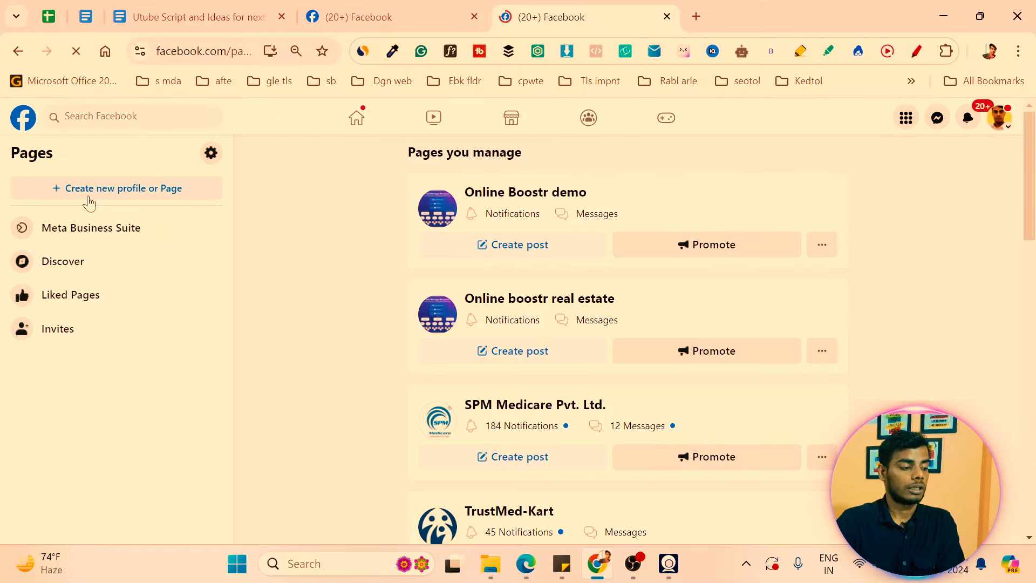
# - Start creating another new Page of the Public Page type and get to its details form
pyautogui.click(89, 196)
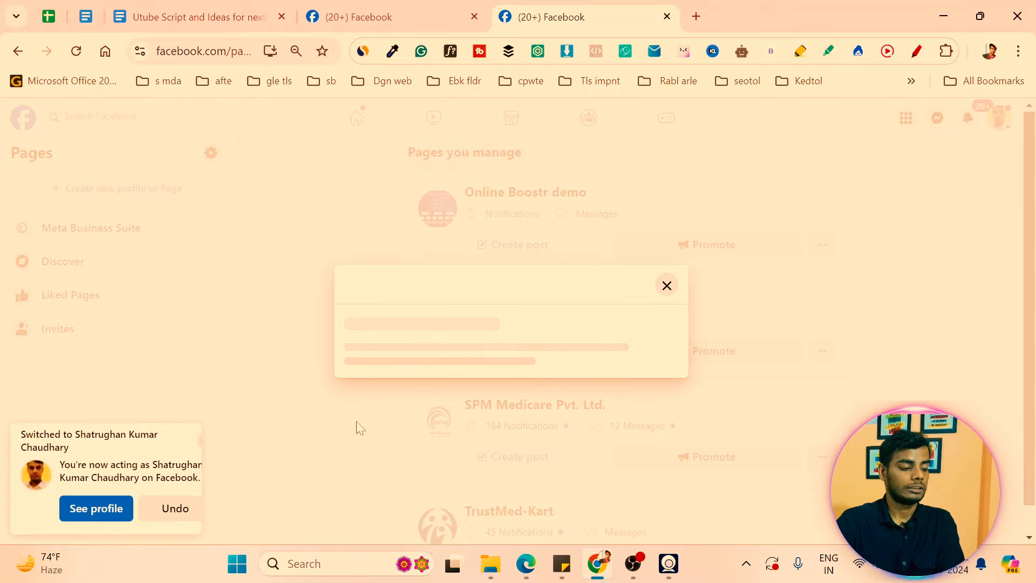
pyautogui.click(431, 367)
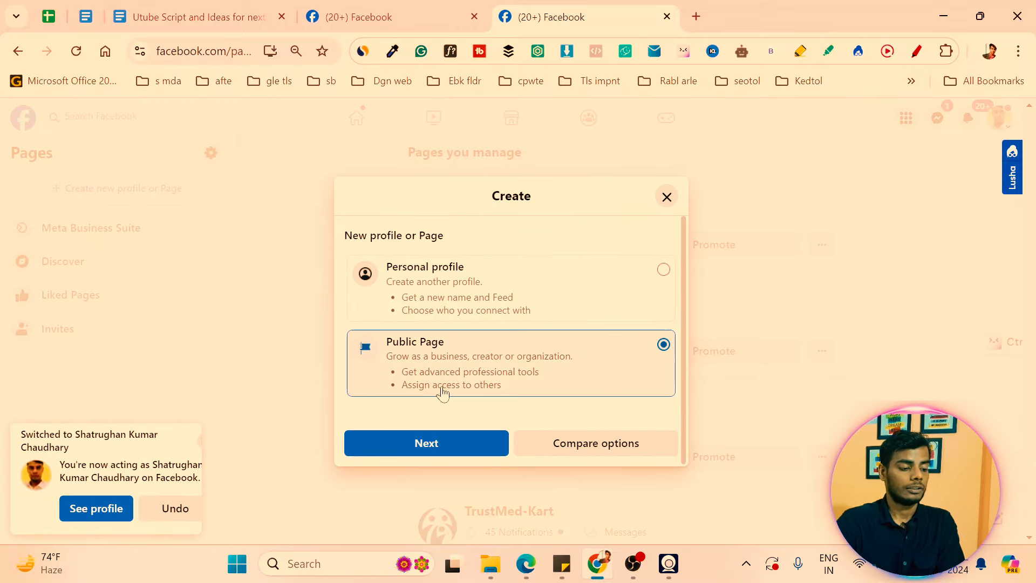
pyautogui.click(451, 441)
pyautogui.scroll(-3, 540, 431)
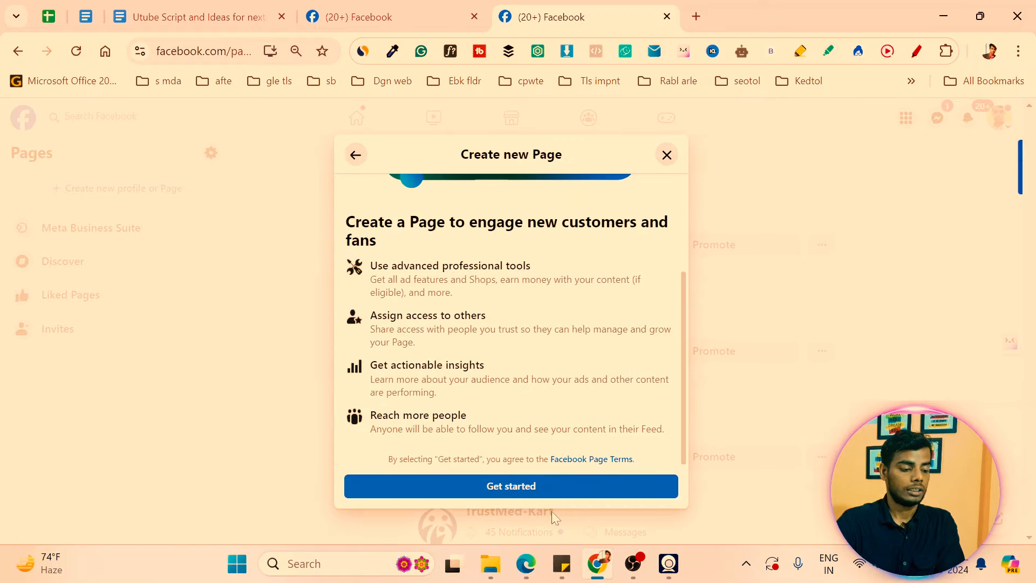
pyautogui.click(551, 488)
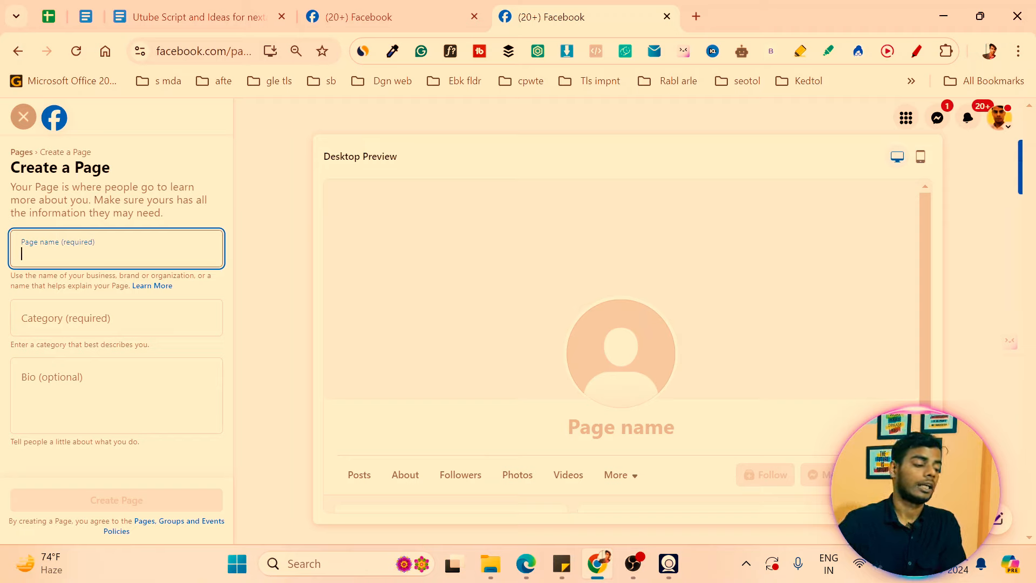
# - Enter the creator's full name as the Page name and set the category to Digital creator
pyautogui.click(117, 318)
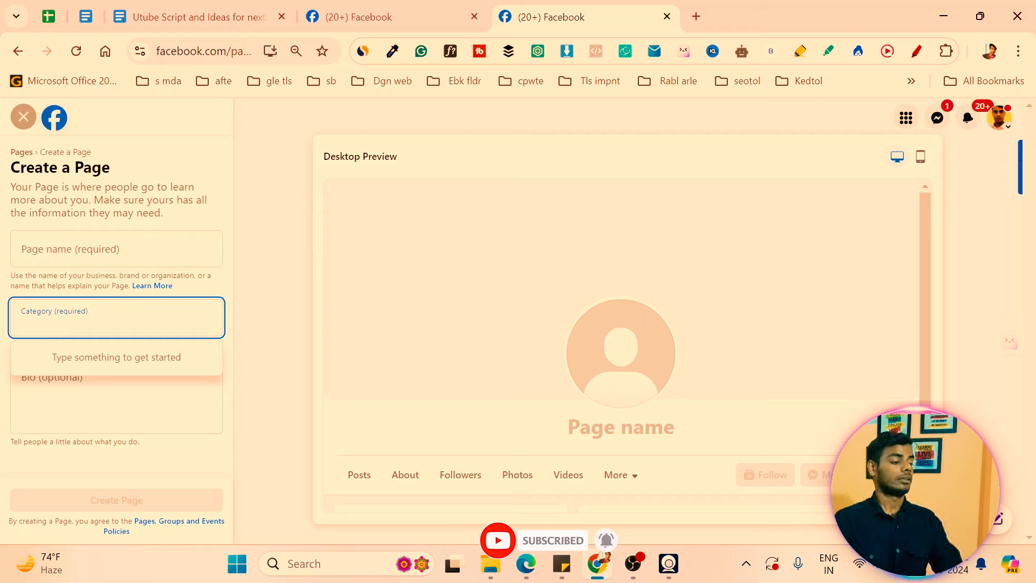
pyautogui.click(118, 238)
pyautogui.write('Sha')
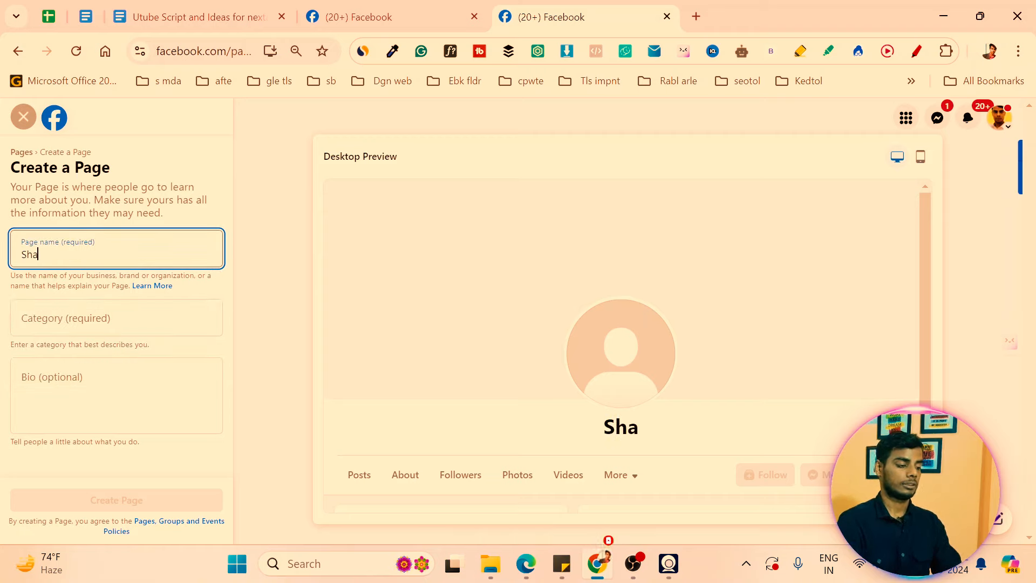
pyautogui.write('trughan kumar chaudhary')
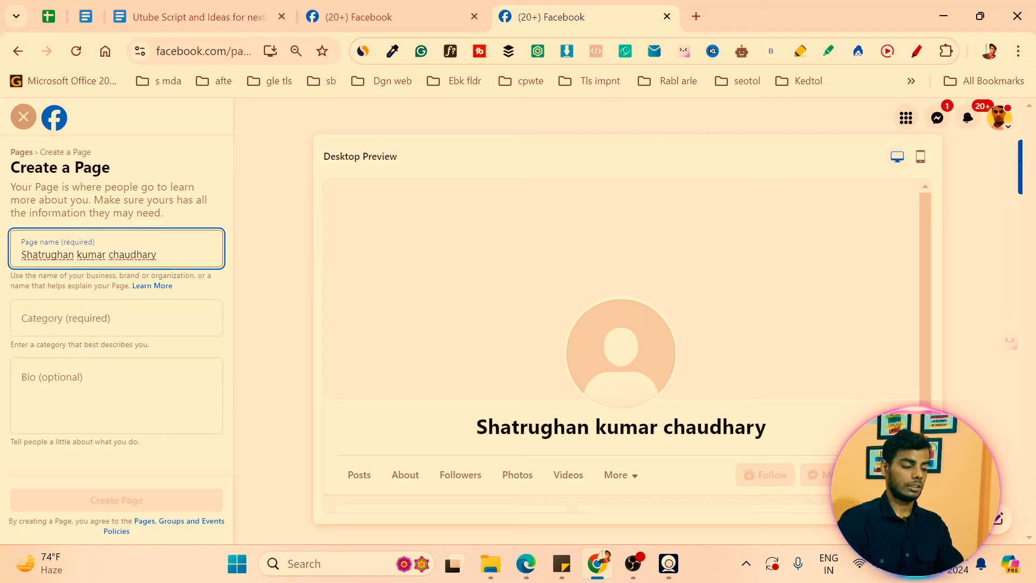
pyautogui.press('Tab')
pyautogui.write('creator')
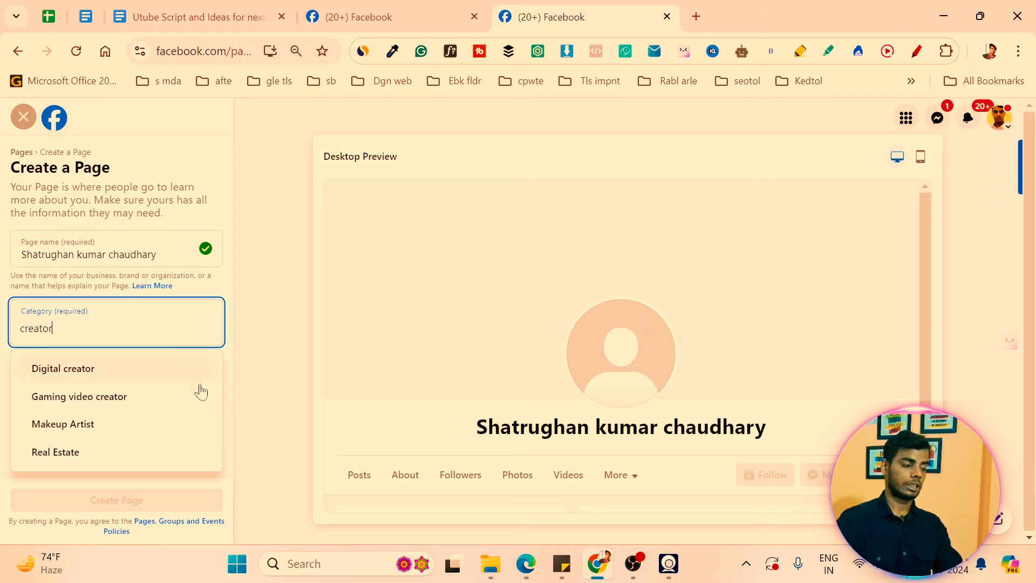
pyautogui.click(85, 369)
pyautogui.click(86, 396)
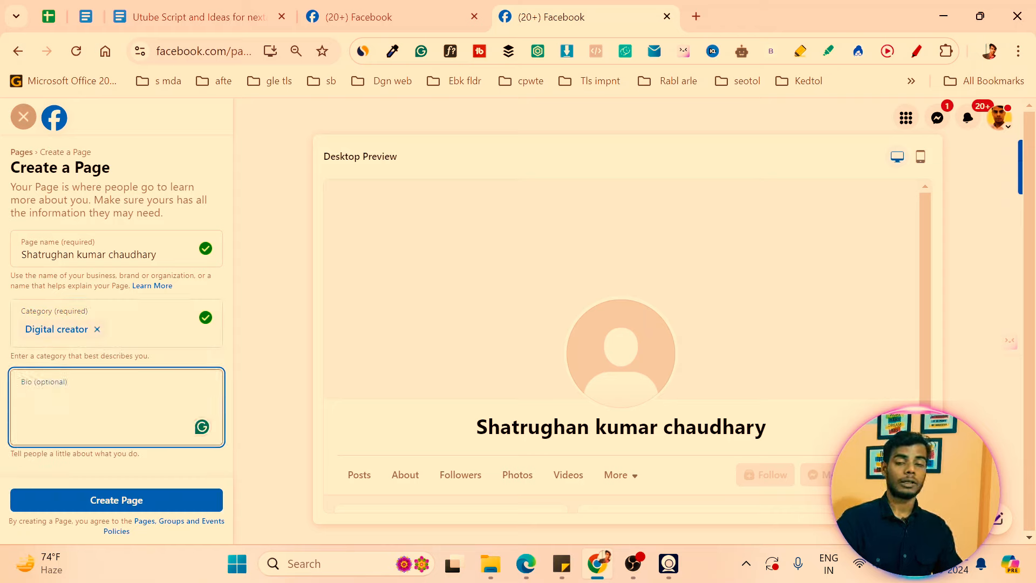